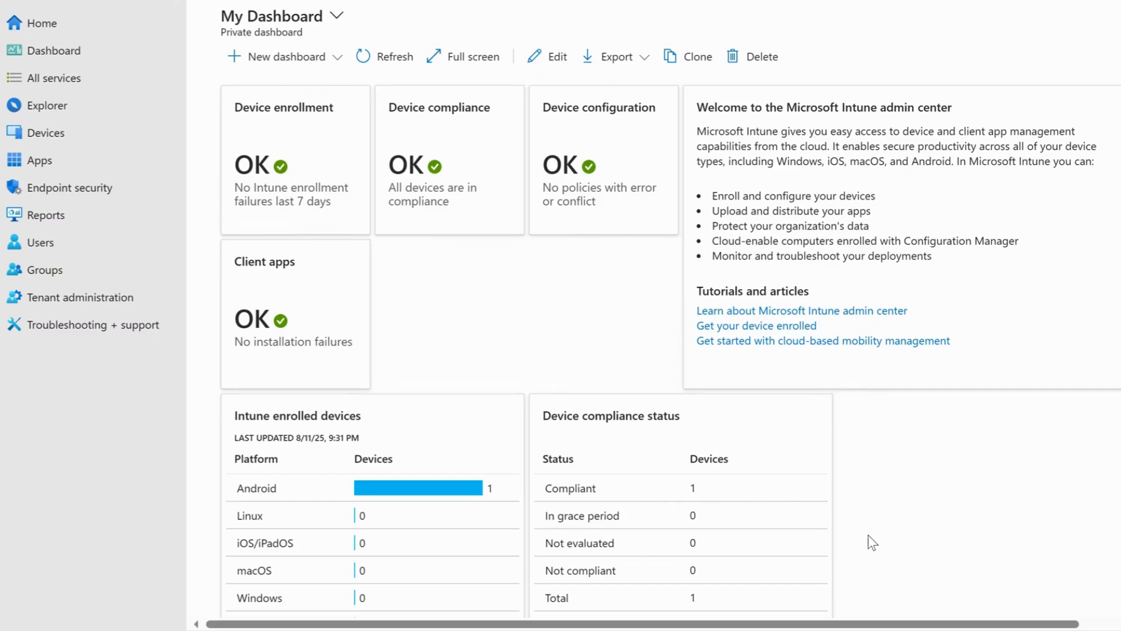
# - Start creating a new Android app protection policy from the protection policies of the Android apps
pyautogui.click(76, 167)
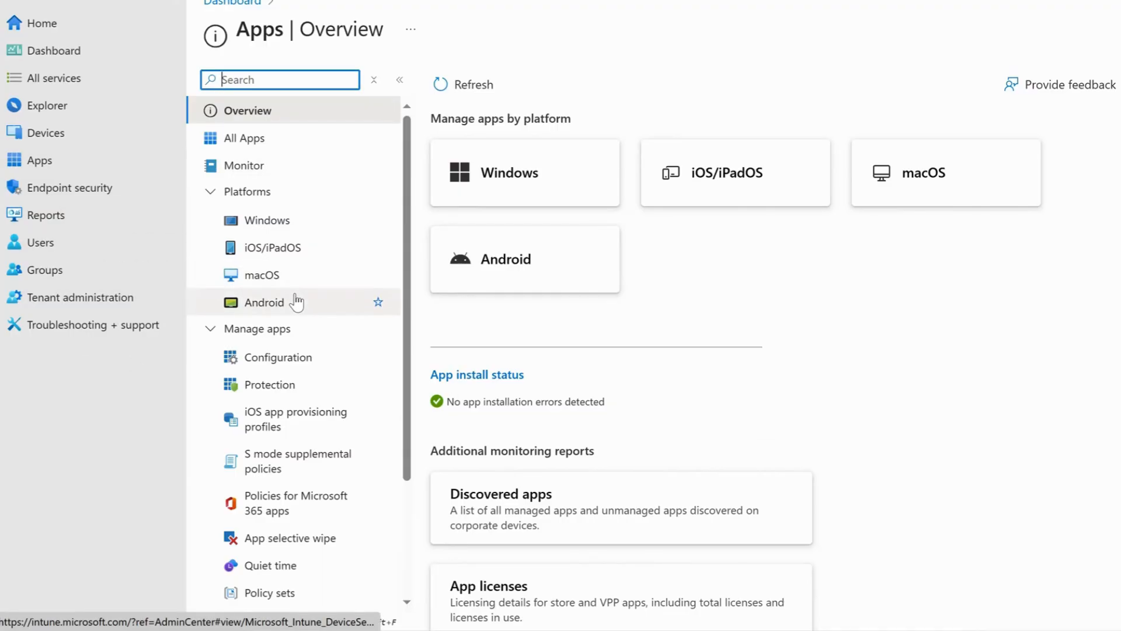
pyautogui.click(67, 163)
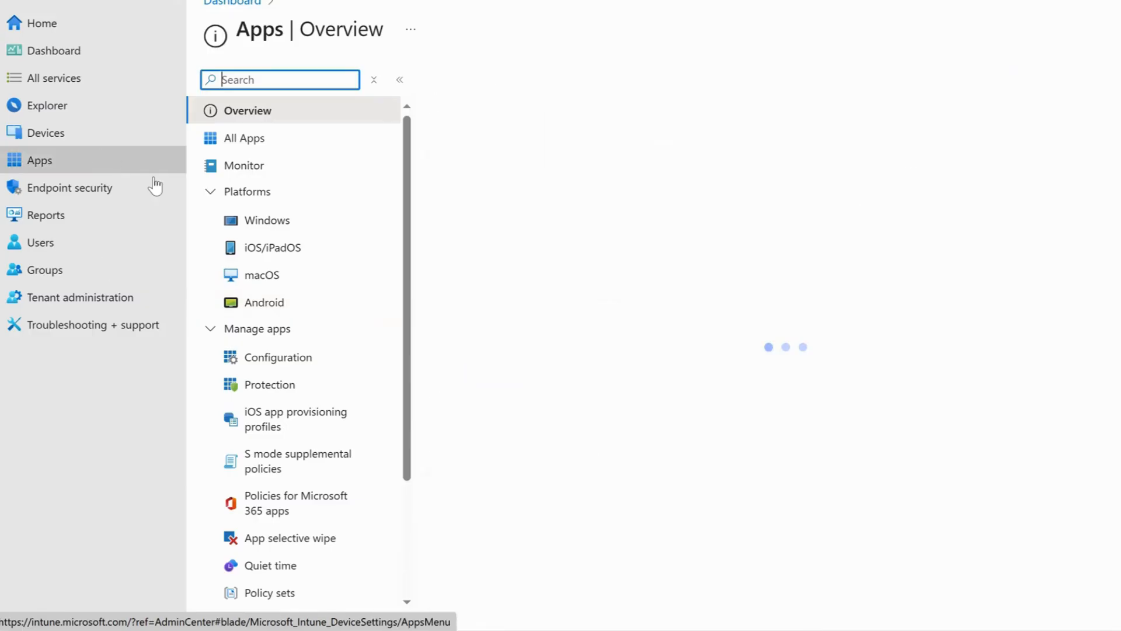
pyautogui.click(273, 303)
pyautogui.click(273, 222)
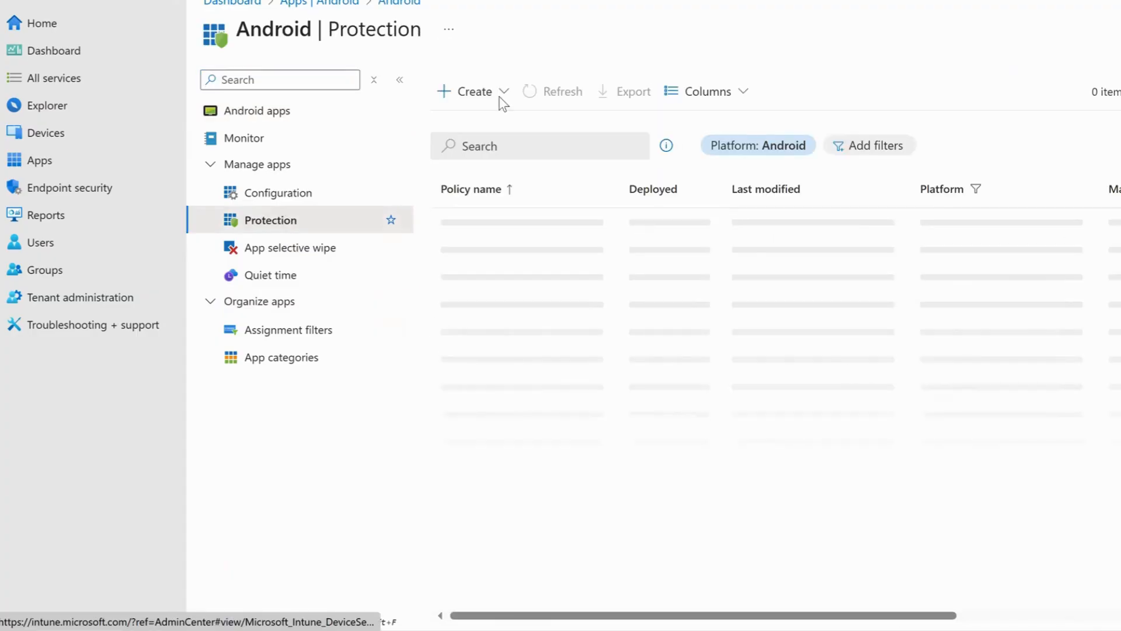
pyautogui.click(501, 95)
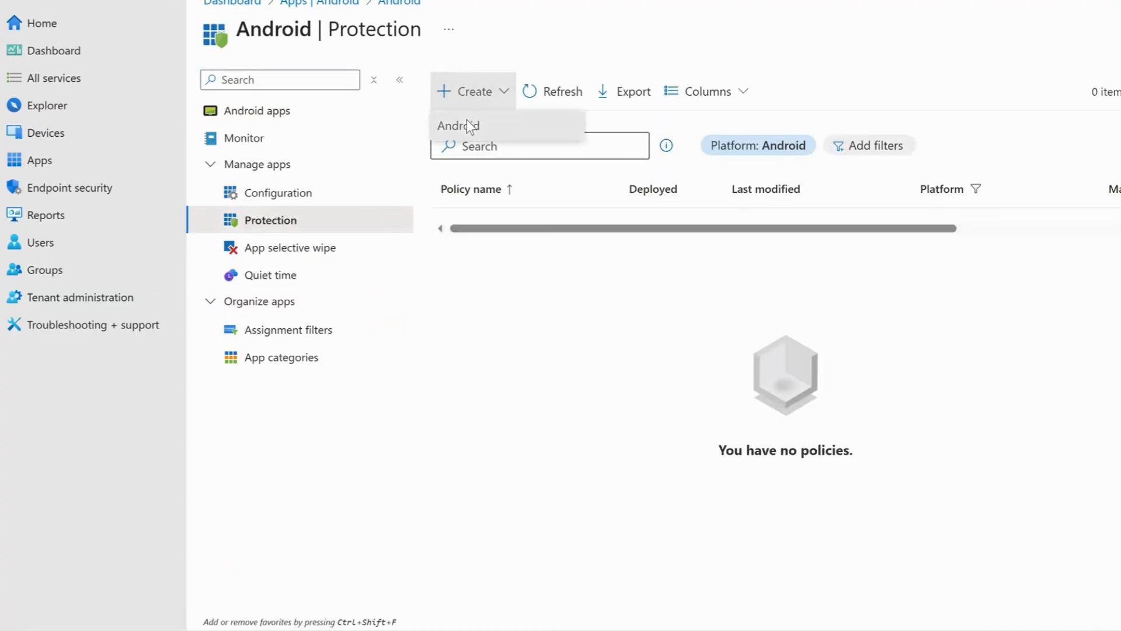
pyautogui.click(469, 126)
# - Name the policy TWN_iOS_AppProtection and continue to the app targeting settings
pyautogui.click(521, 138)
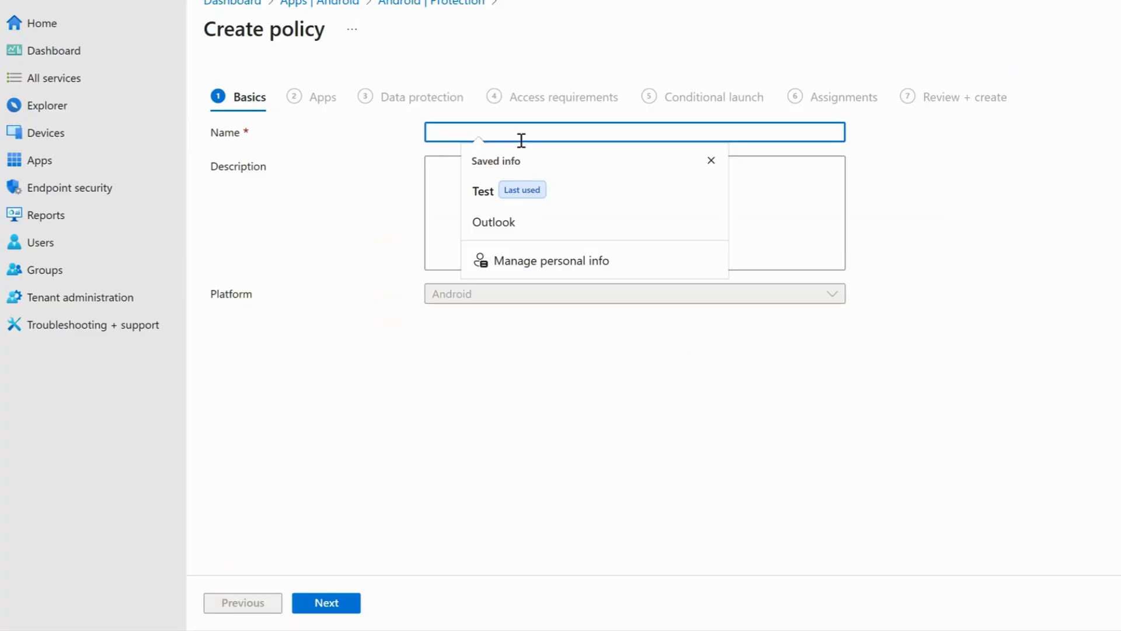
pyautogui.press('Escape')
pyautogui.write('TW')
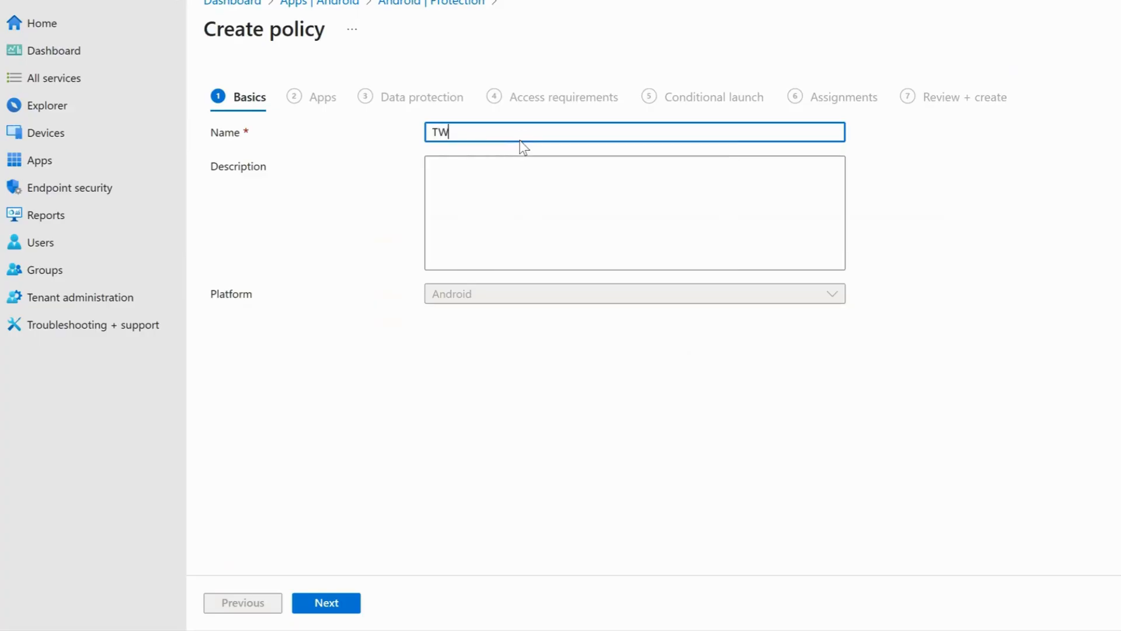
pyautogui.write('N_')
pyautogui.write('I')
pyautogui.write('iOS')
pyautogui.write('_App')
pyautogui.write('Prot')
pyautogui.write('ection')
pyautogui.click(946, 291)
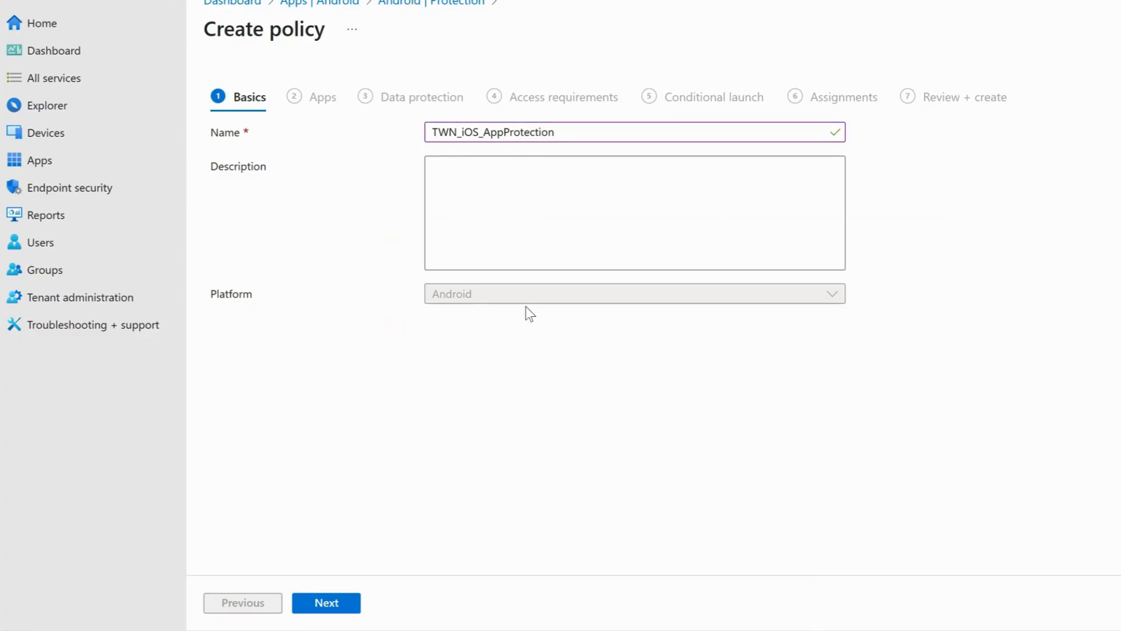
pyautogui.click(324, 612)
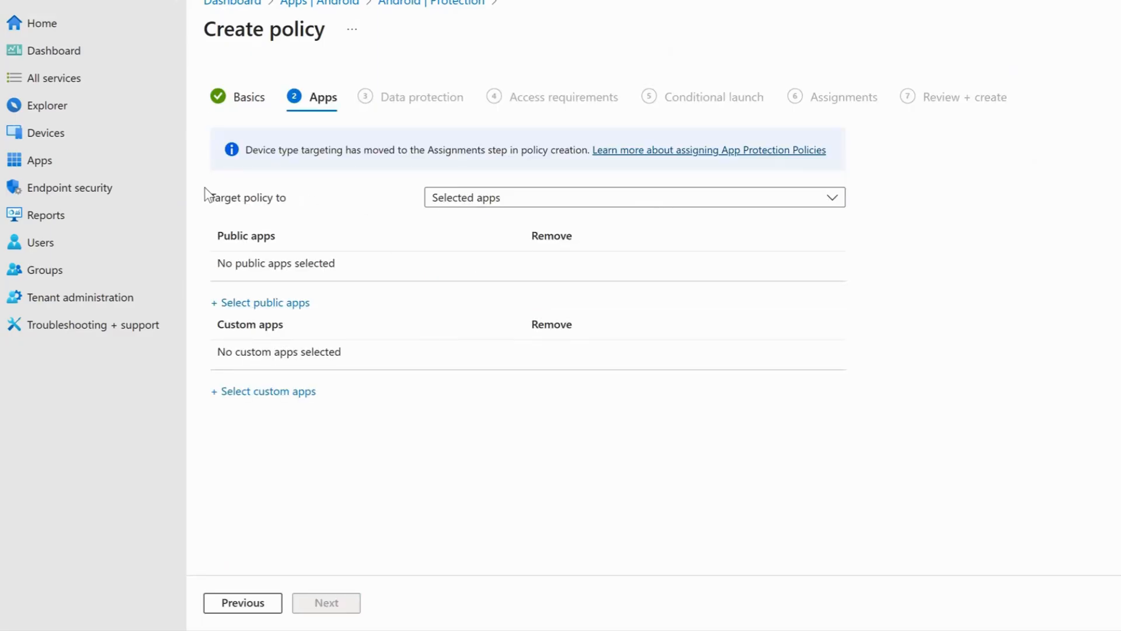
pyautogui.moveTo(212, 201); pyautogui.dragTo(288, 197)
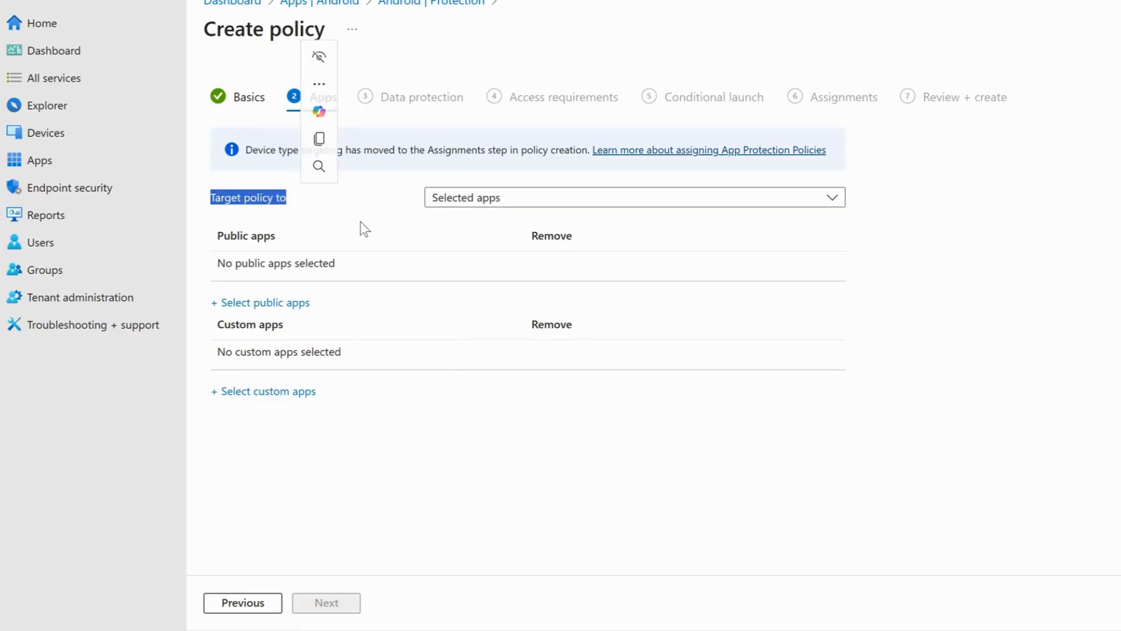
pyautogui.click(941, 239)
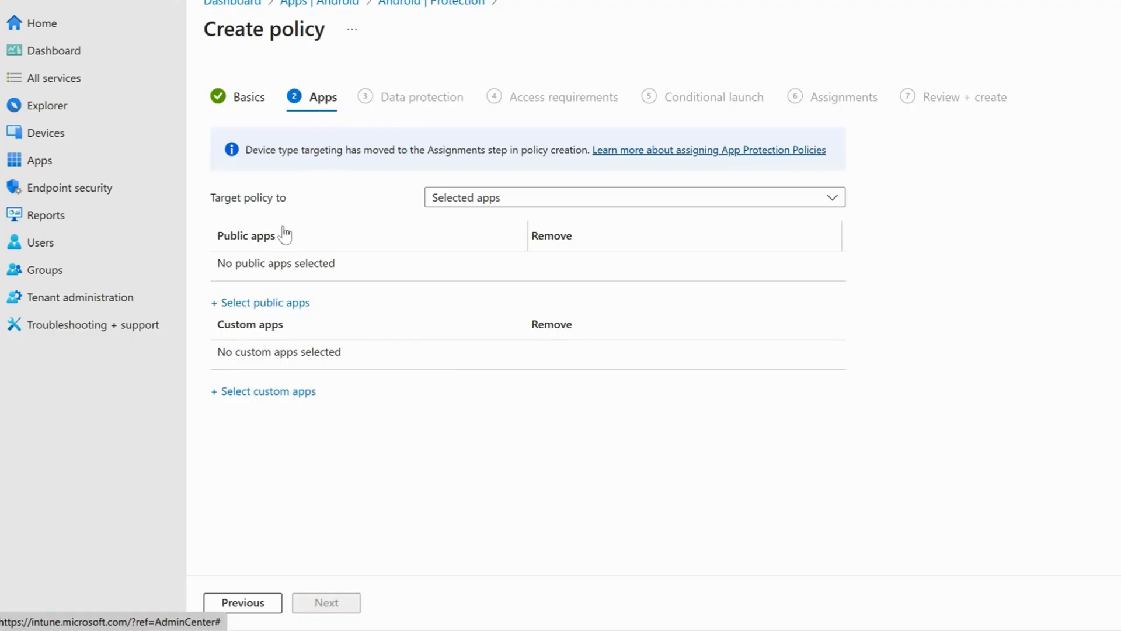
pyautogui.click(295, 303)
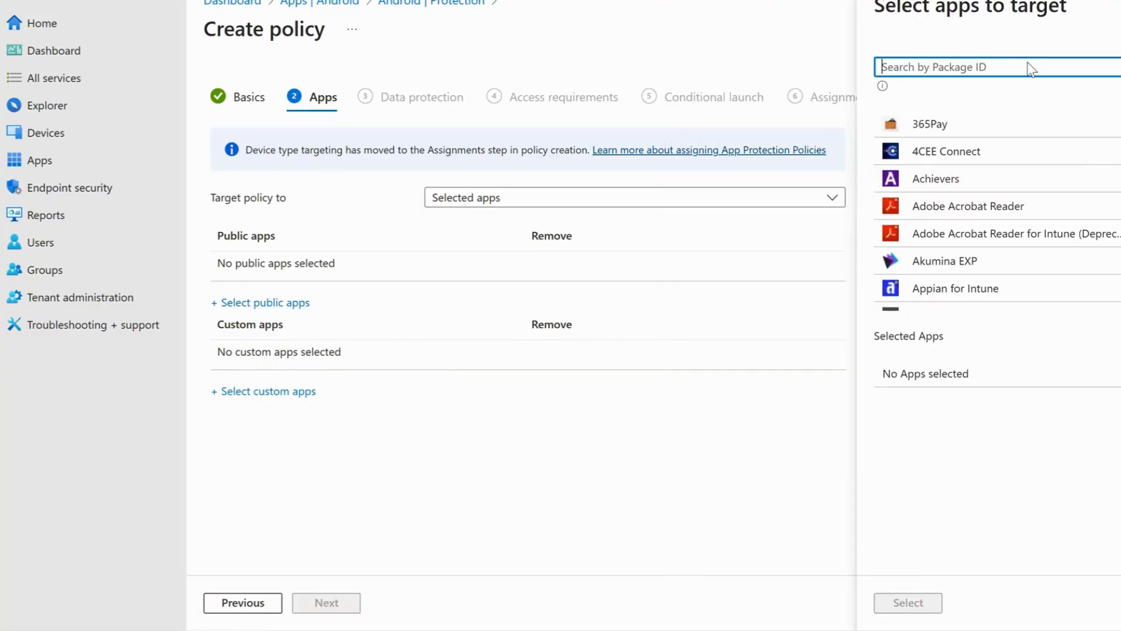
pyautogui.write('Outlook')
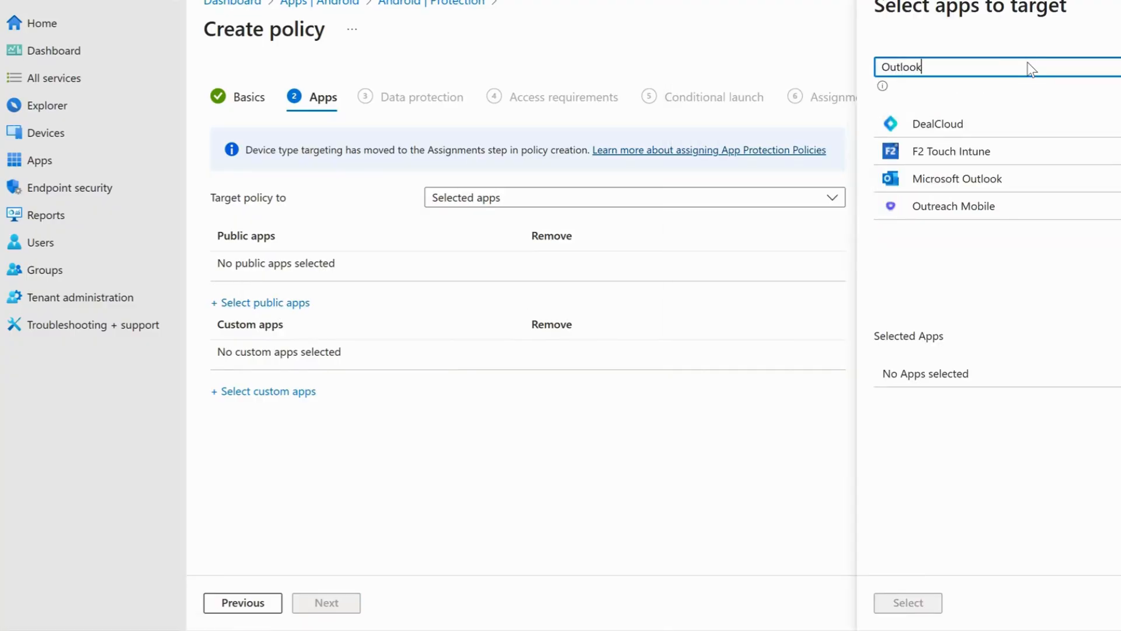
pyautogui.click(1001, 121)
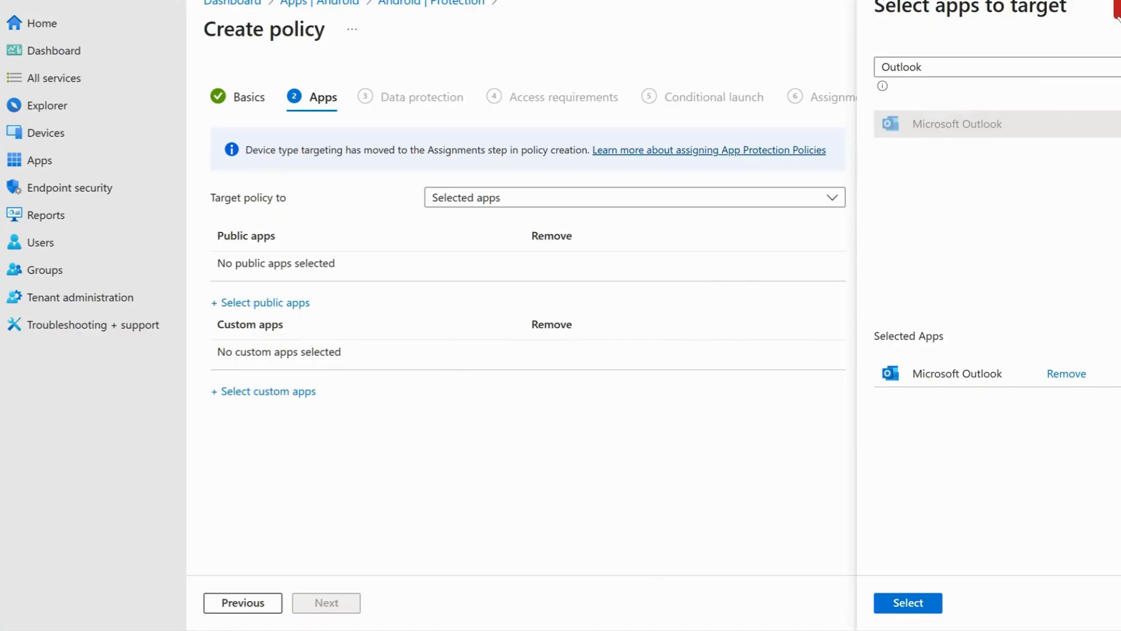
pyautogui.click(1118, 8)
pyautogui.click(278, 396)
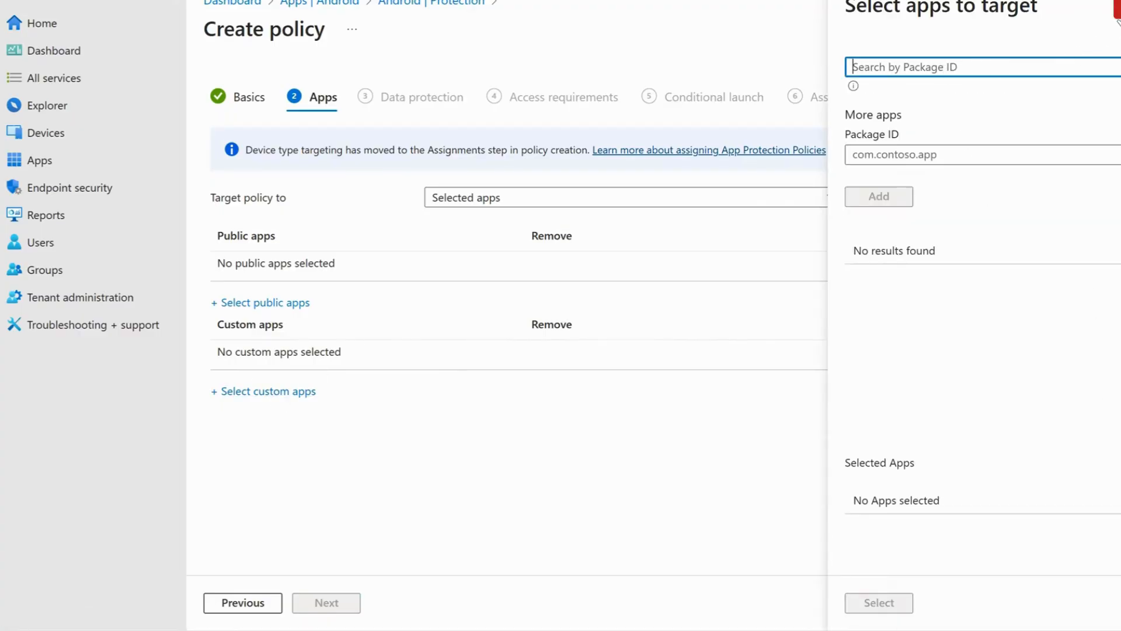
pyautogui.click(1115, 9)
# - Target the policy to All Microsoft Apps
pyautogui.click(547, 208)
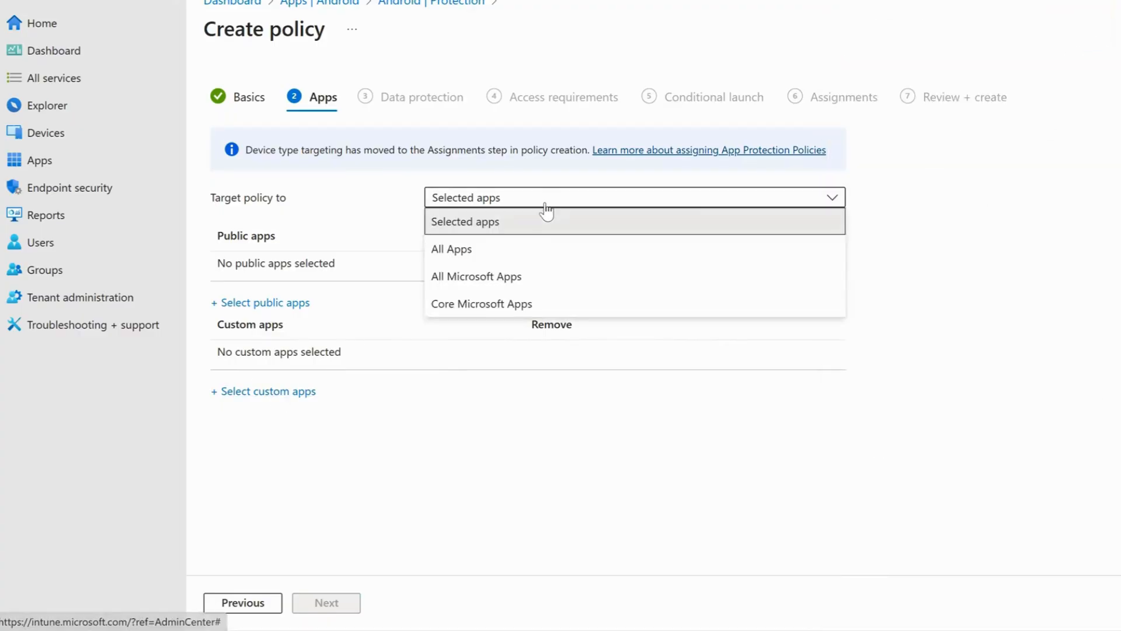
pyautogui.click(522, 277)
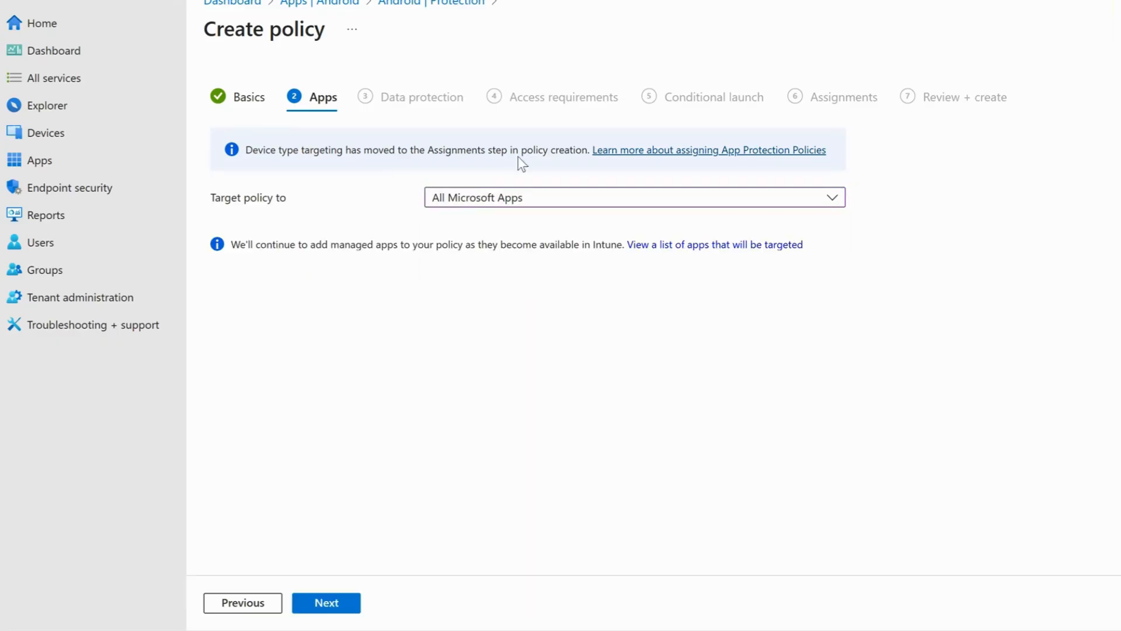
# - Examine the list of Microsoft apps that the policy will target, and close it when done
pyautogui.click(712, 250)
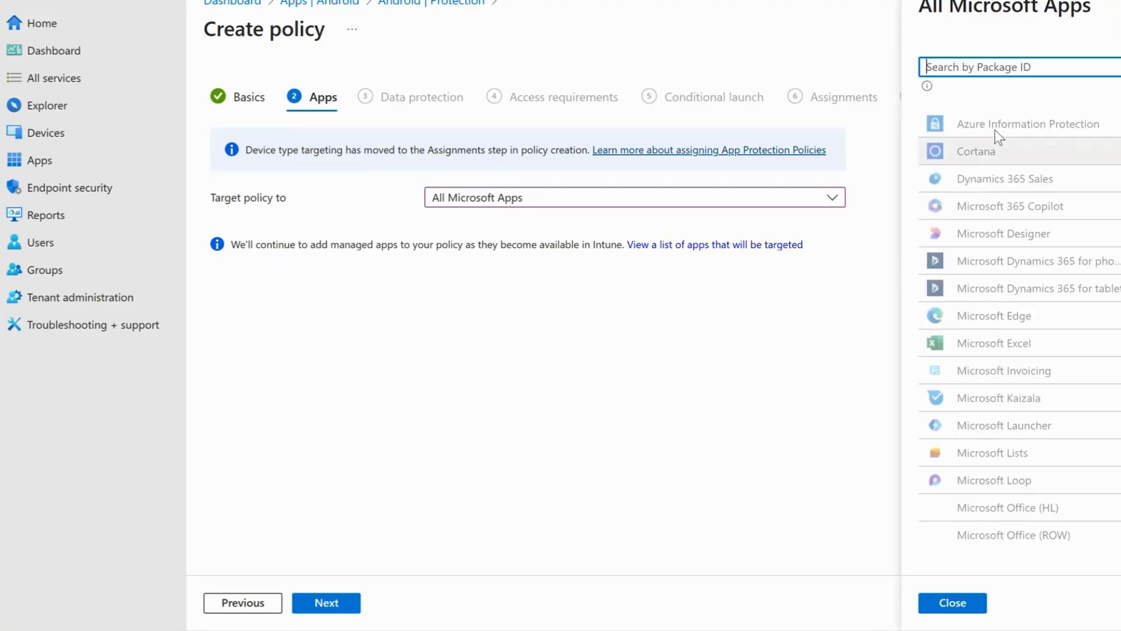
pyautogui.scroll(-6, 1035, 437)
pyautogui.scroll(5, 1034, 437)
pyautogui.scroll(-6, 1043, 351)
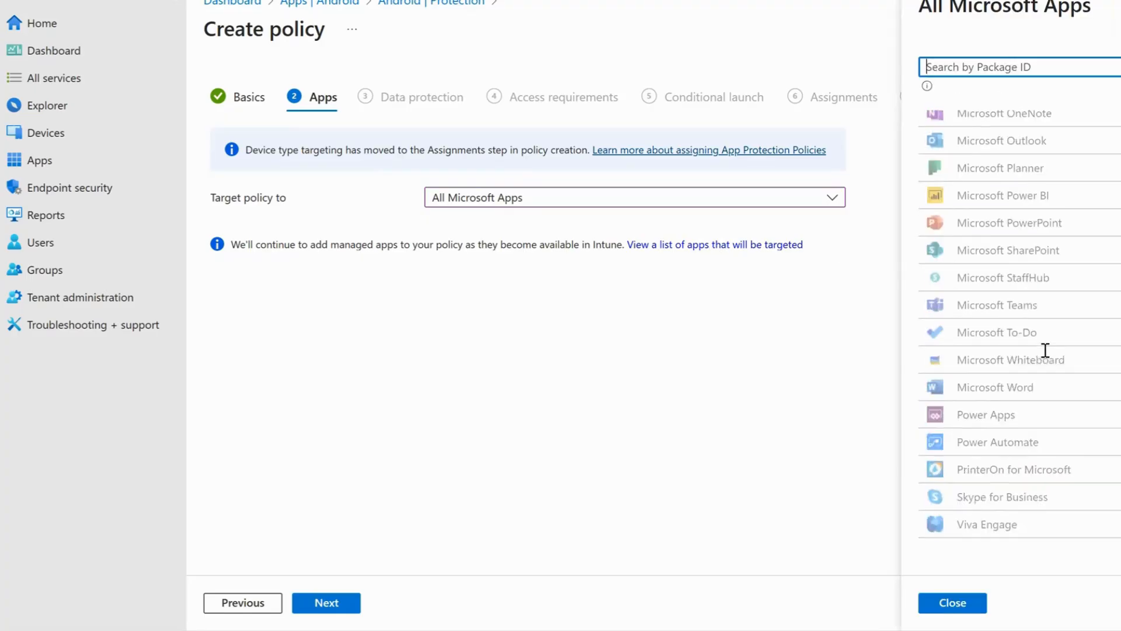
pyautogui.scroll(8, 1043, 349)
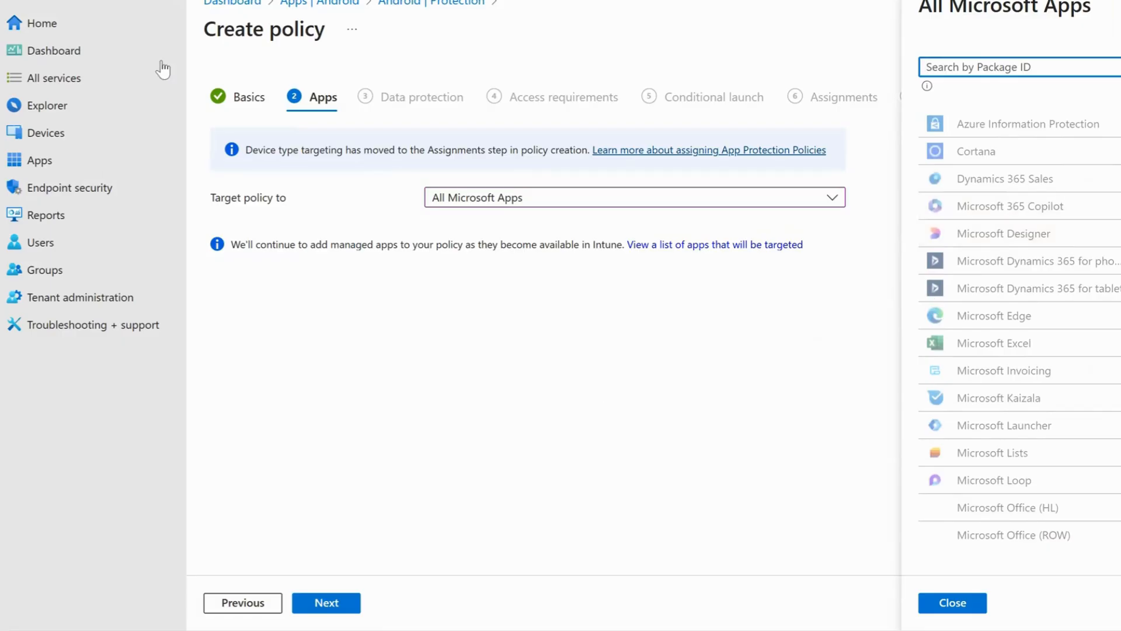
pyautogui.scroll(-6, 1012, 166)
pyautogui.scroll(6, 1035, 233)
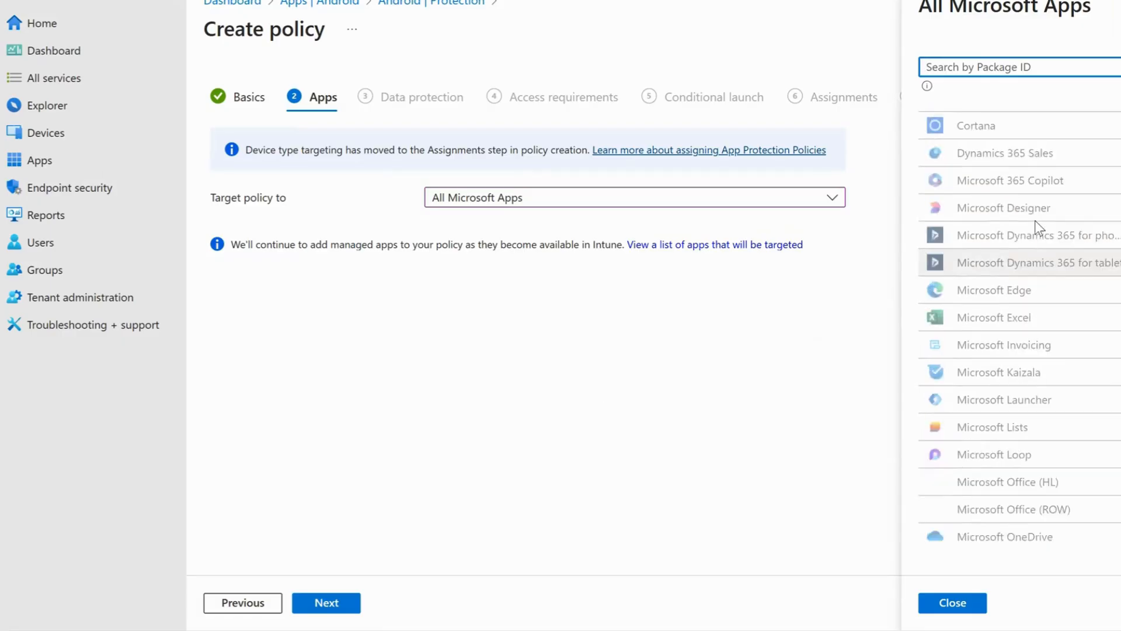
pyautogui.click(1116, 7)
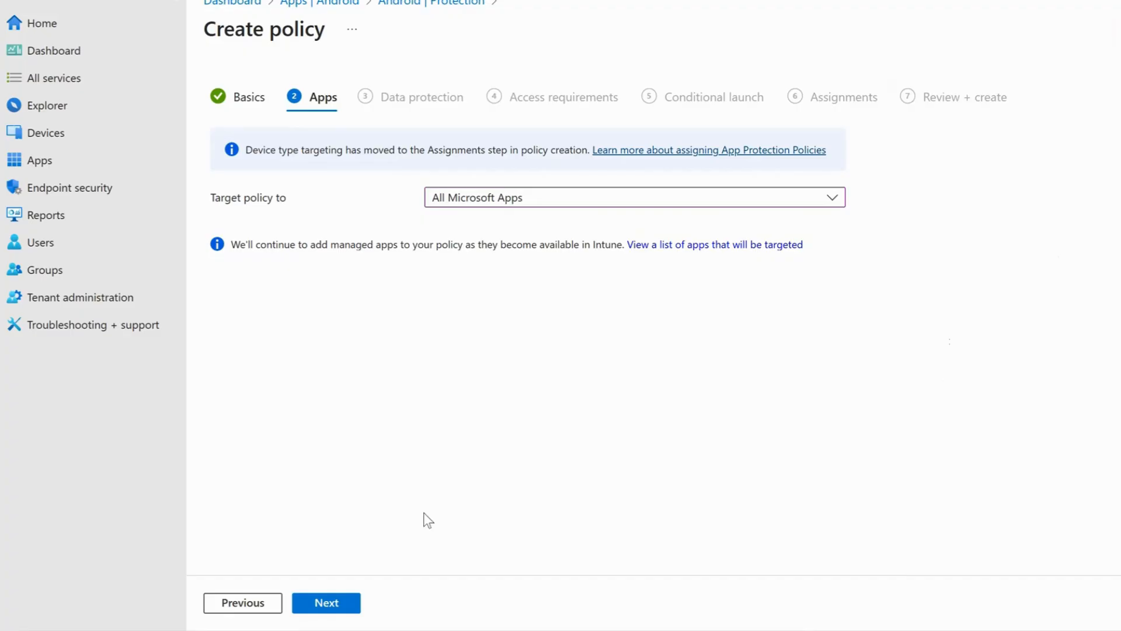
# - Continue to the data protection settings and block backup of org data to Android backup services
pyautogui.click(356, 603)
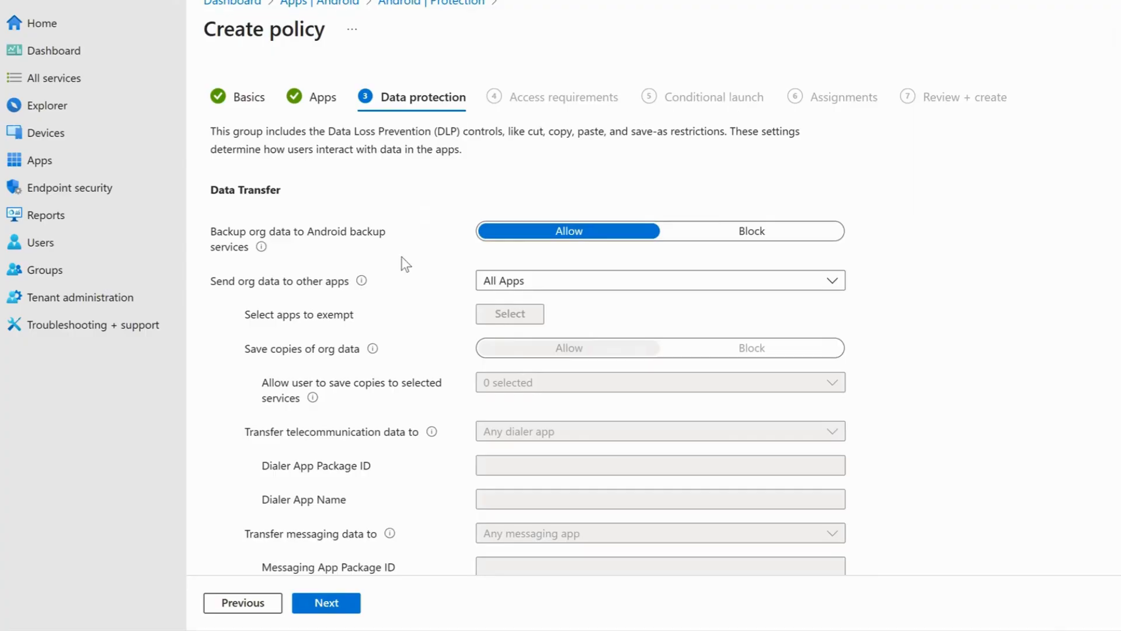
pyautogui.scroll(-1, 401, 346)
pyautogui.scroll(-5, 401, 349)
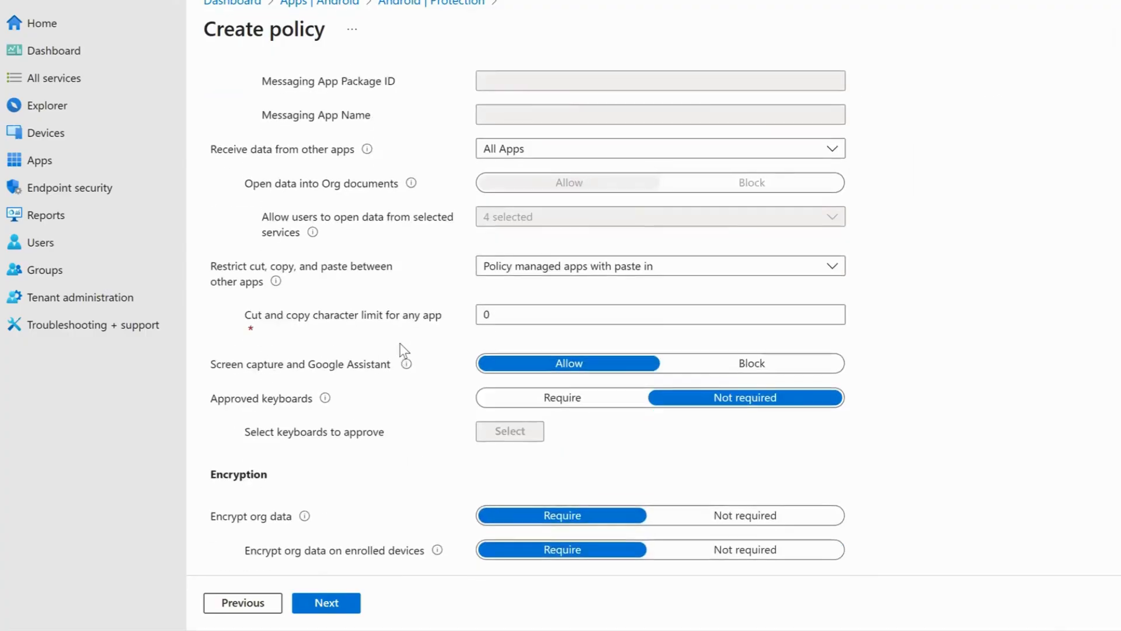
pyautogui.scroll(7, 401, 351)
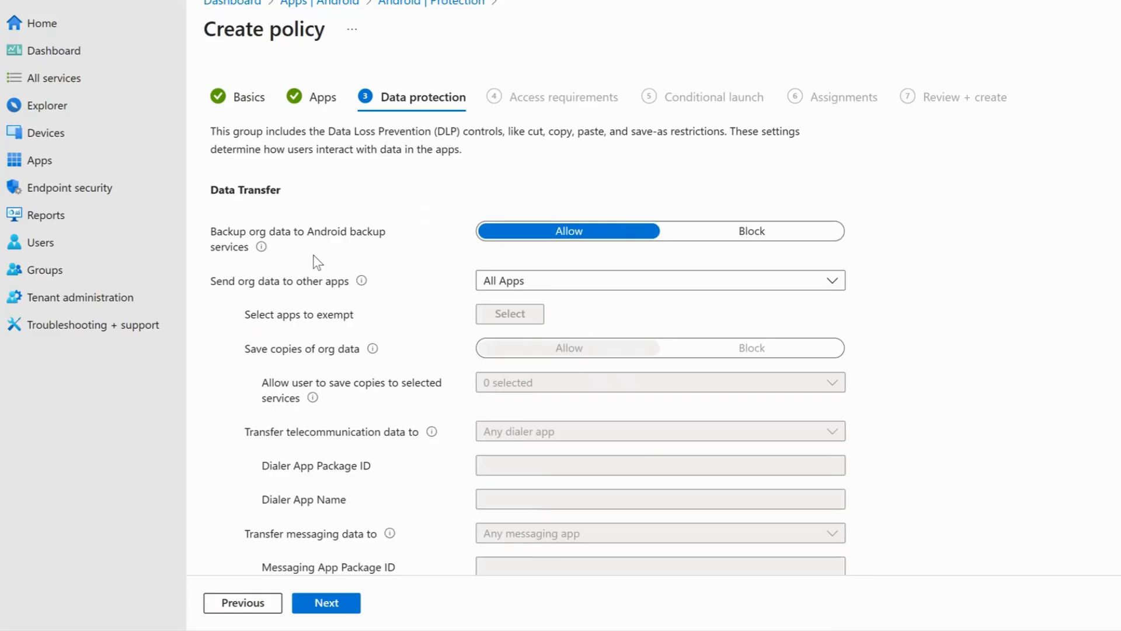
pyautogui.click(783, 232)
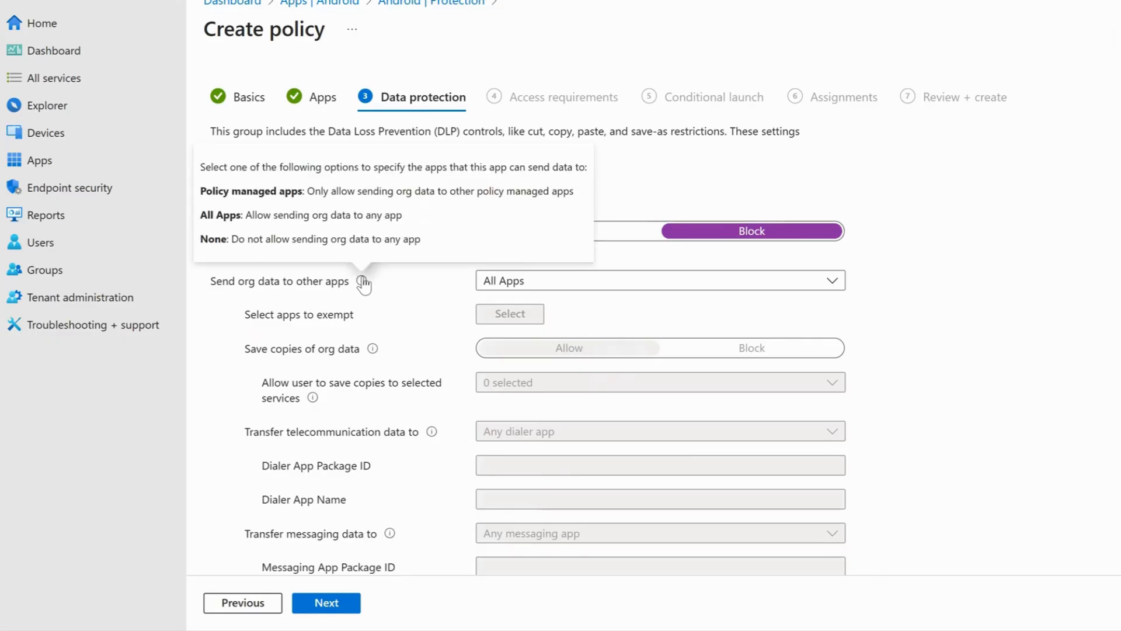
# - Restrict sending org data to other apps to Policy managed apps
pyautogui.moveTo(362, 283)
pyautogui.click(501, 280)
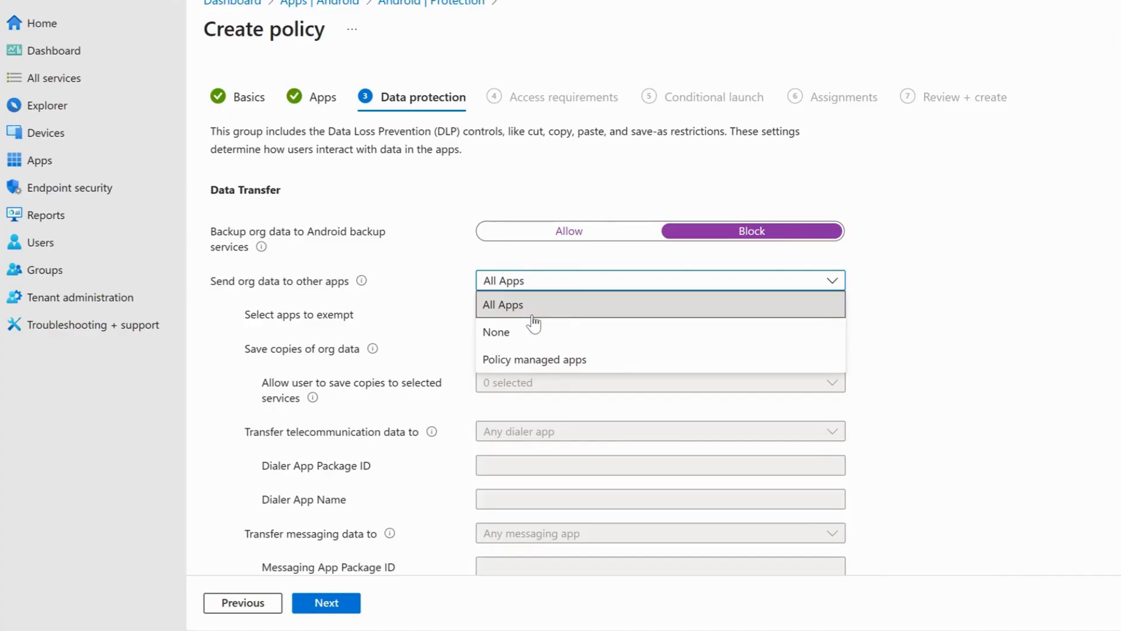
pyautogui.click(558, 363)
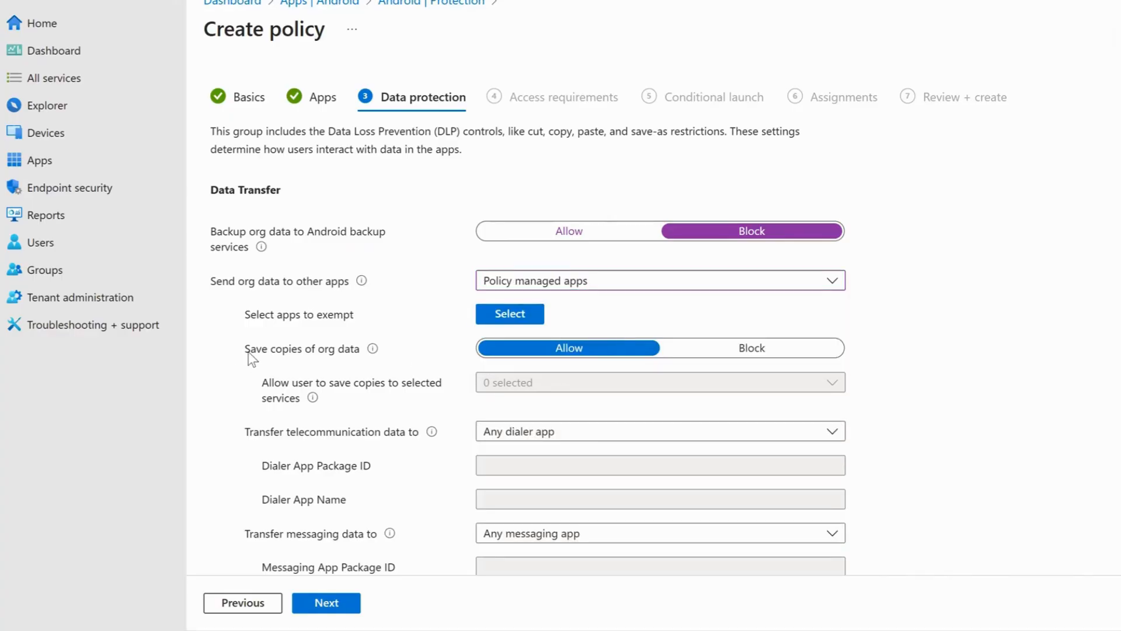
# - Block saving copies of org data, except to OneDrive for Business, SharePoint and Photo Library
pyautogui.moveTo(376, 355)
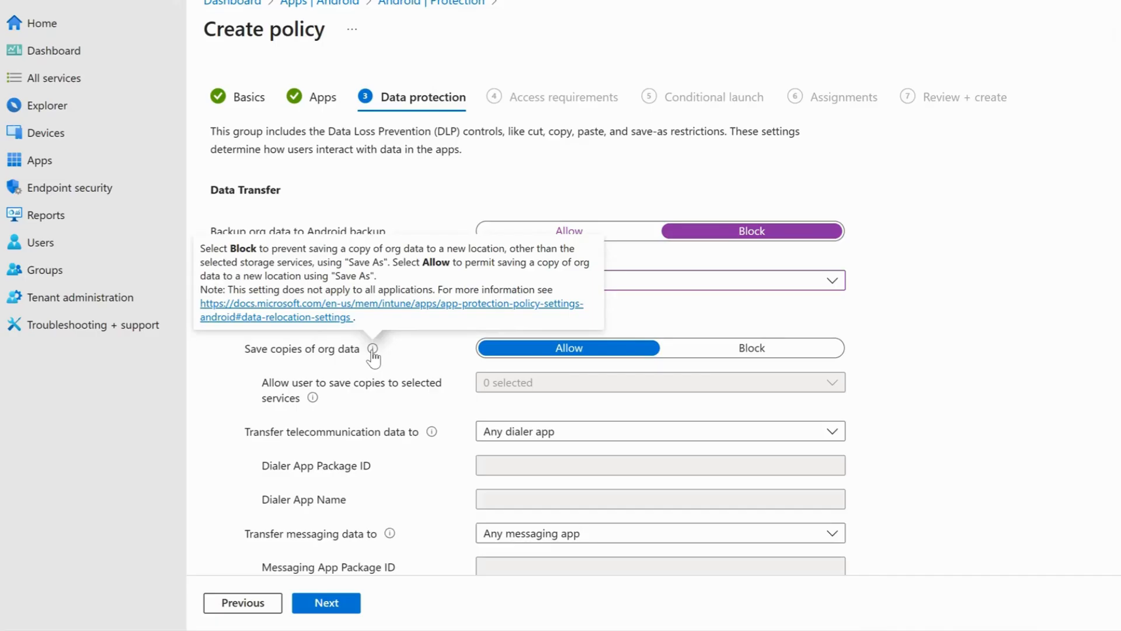
pyautogui.click(795, 350)
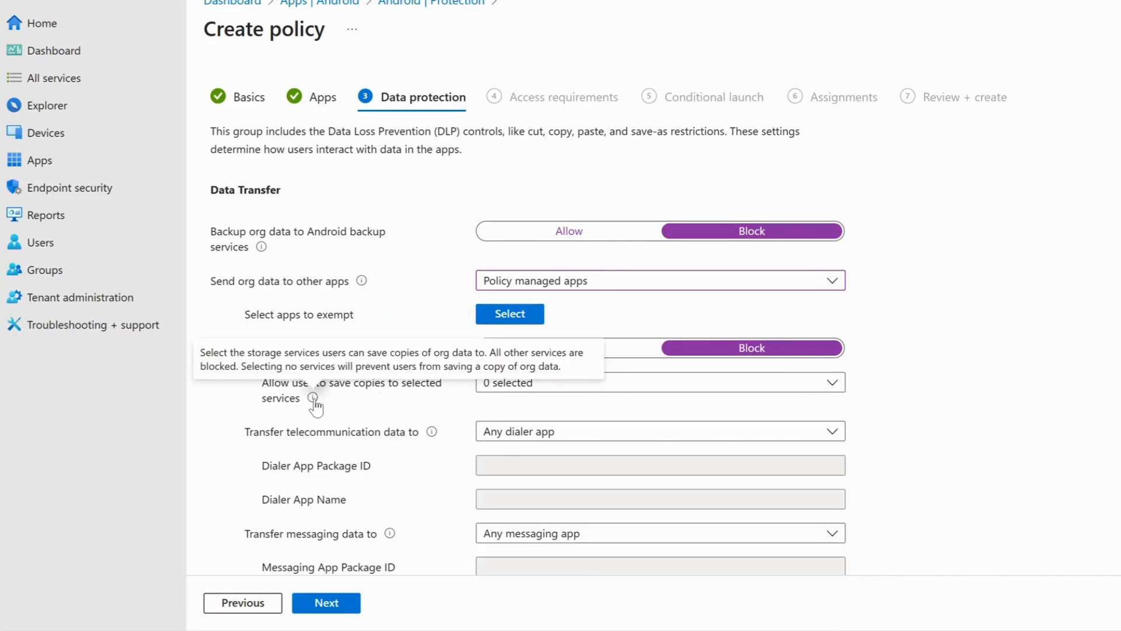
pyautogui.click(533, 388)
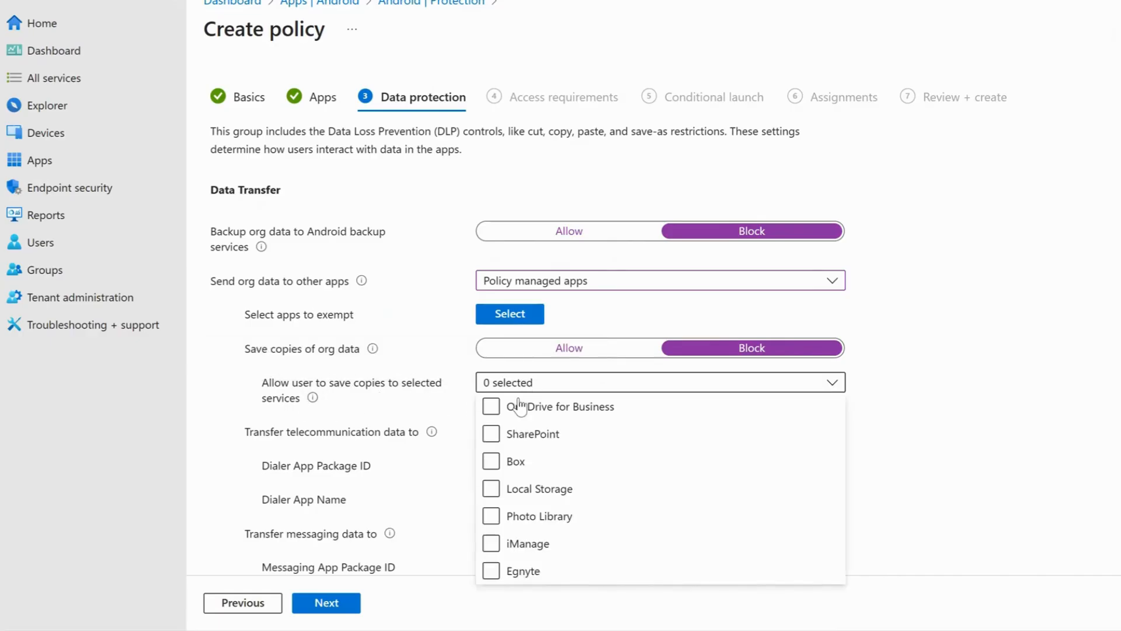
pyautogui.click(587, 410)
pyautogui.click(591, 432)
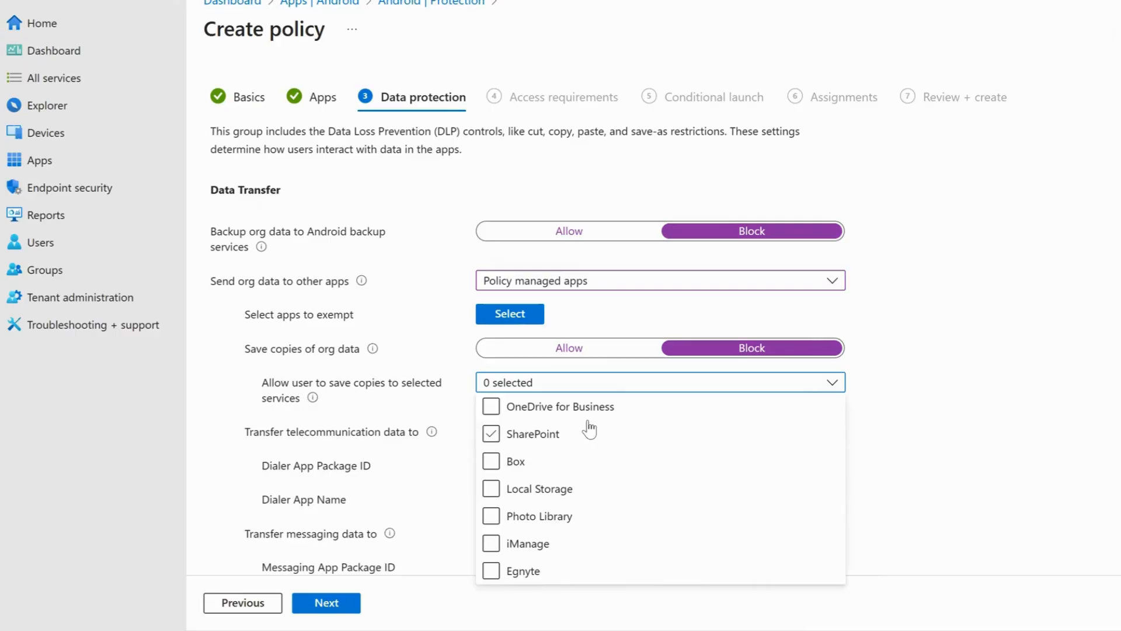
pyautogui.click(548, 414)
pyautogui.click(533, 434)
pyautogui.click(525, 517)
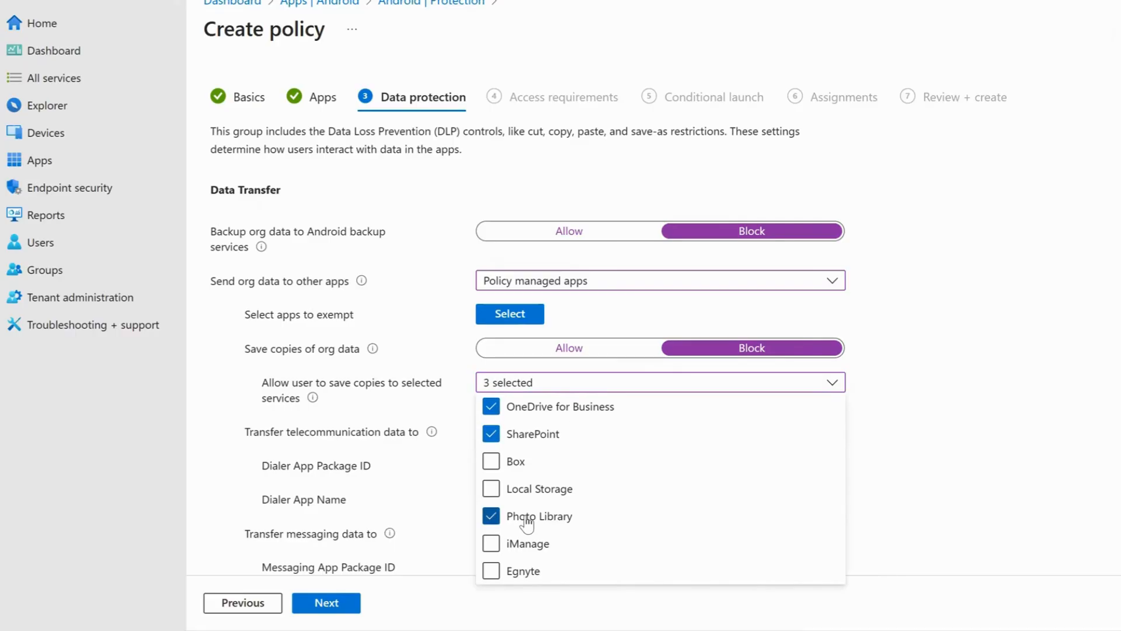
pyautogui.click(924, 393)
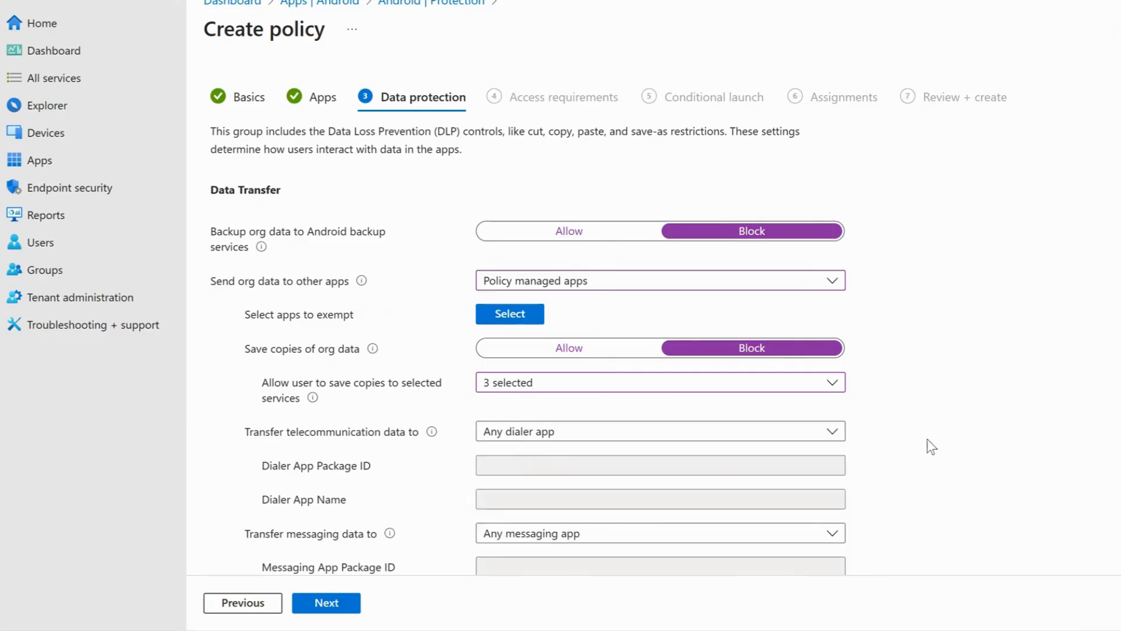
# - Restrict cut, copy, and paste between other apps to Policy managed apps
pyautogui.scroll(-3, 931, 447)
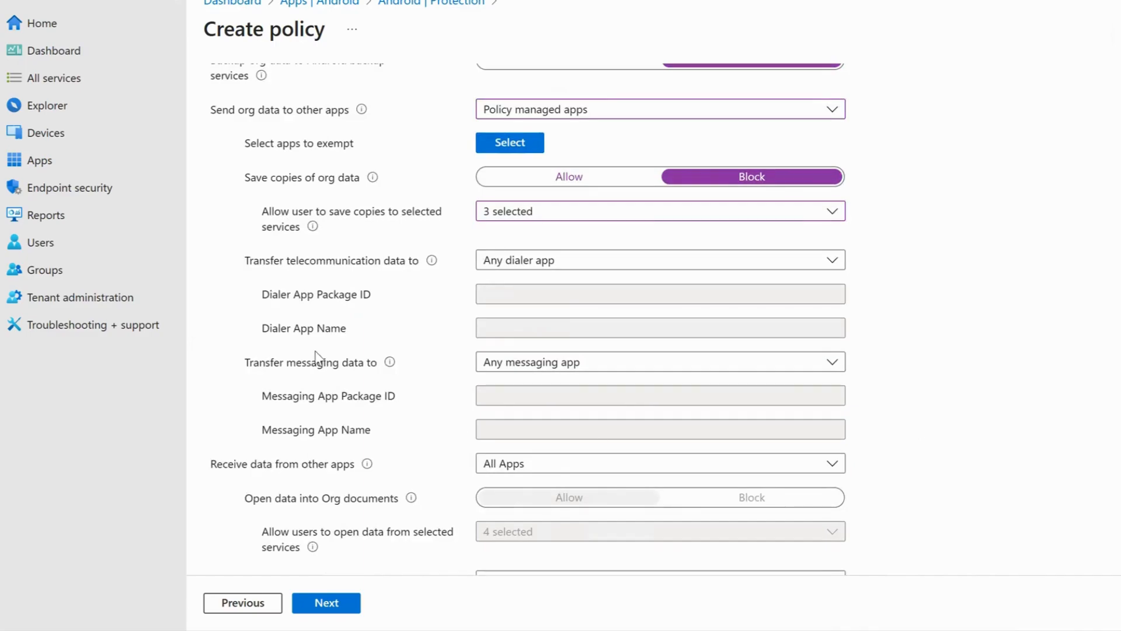
pyautogui.scroll(-3, 315, 351)
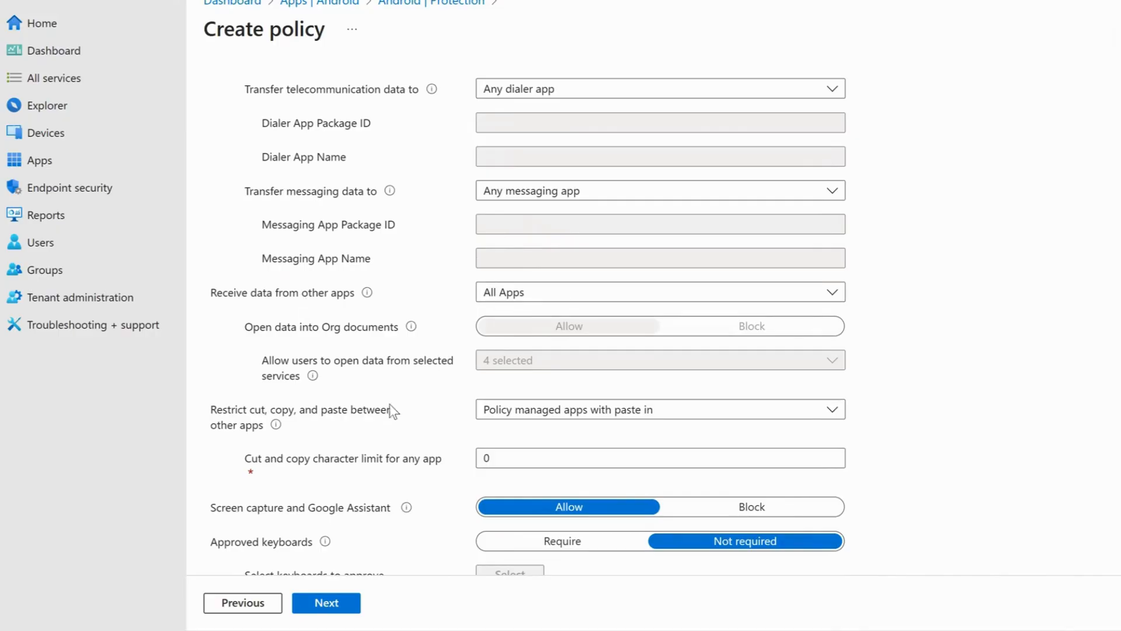
pyautogui.scroll(-2, 330, 415)
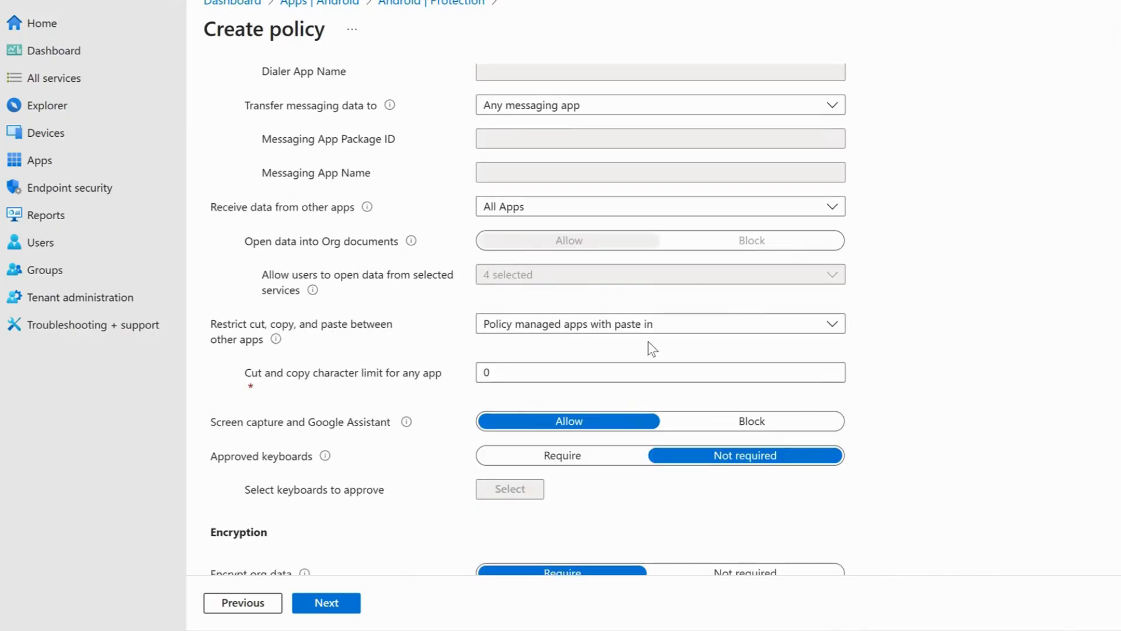
pyautogui.click(655, 324)
pyautogui.click(601, 374)
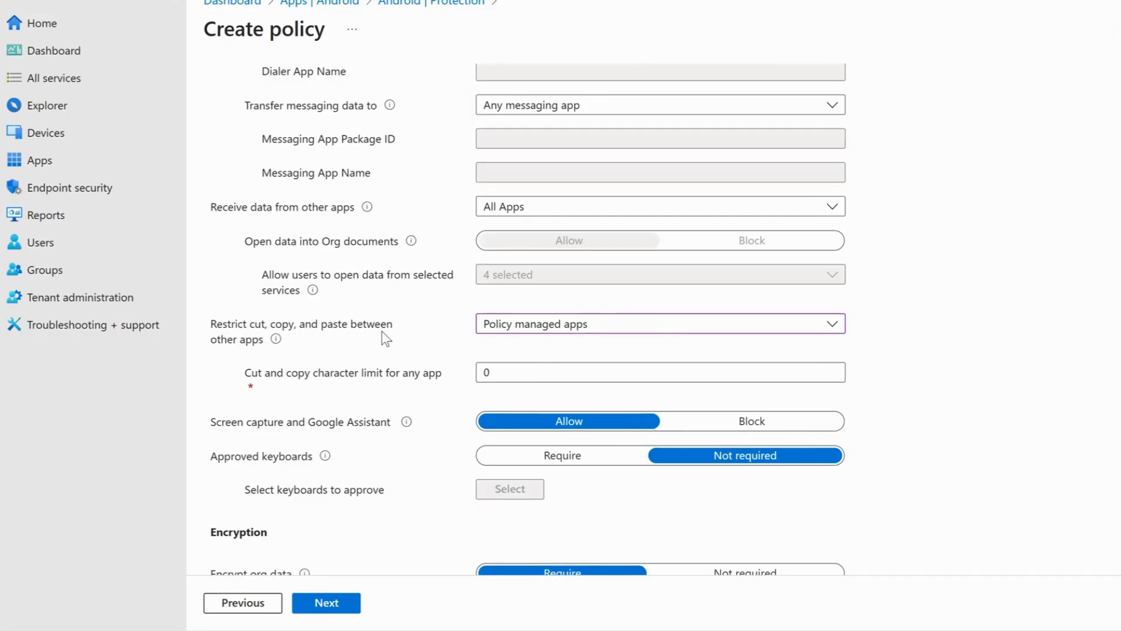
# - Block syncing policy managed app data with native apps or add-ins, and block printing org data
pyautogui.scroll(-3, 386, 337)
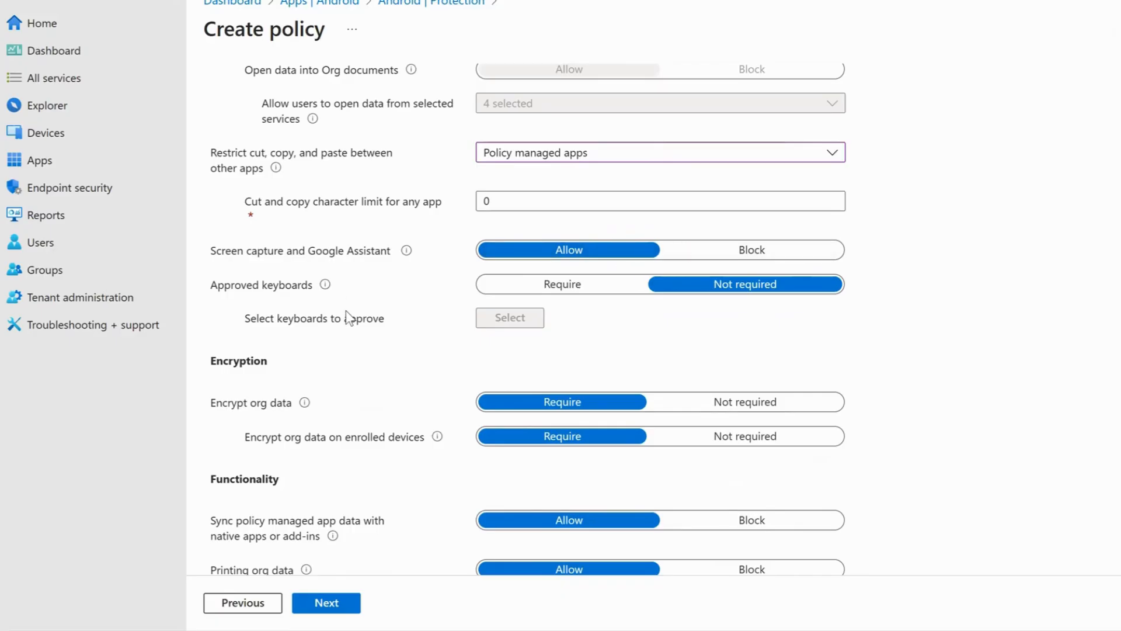
pyautogui.scroll(-1, 352, 383)
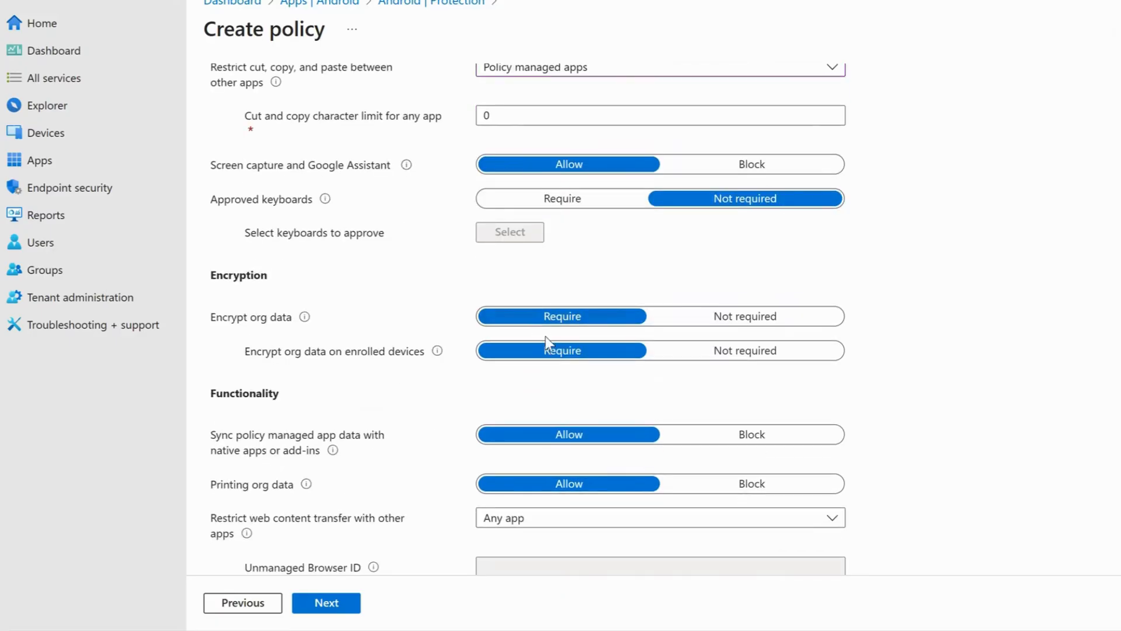
pyautogui.scroll(-2, 358, 444)
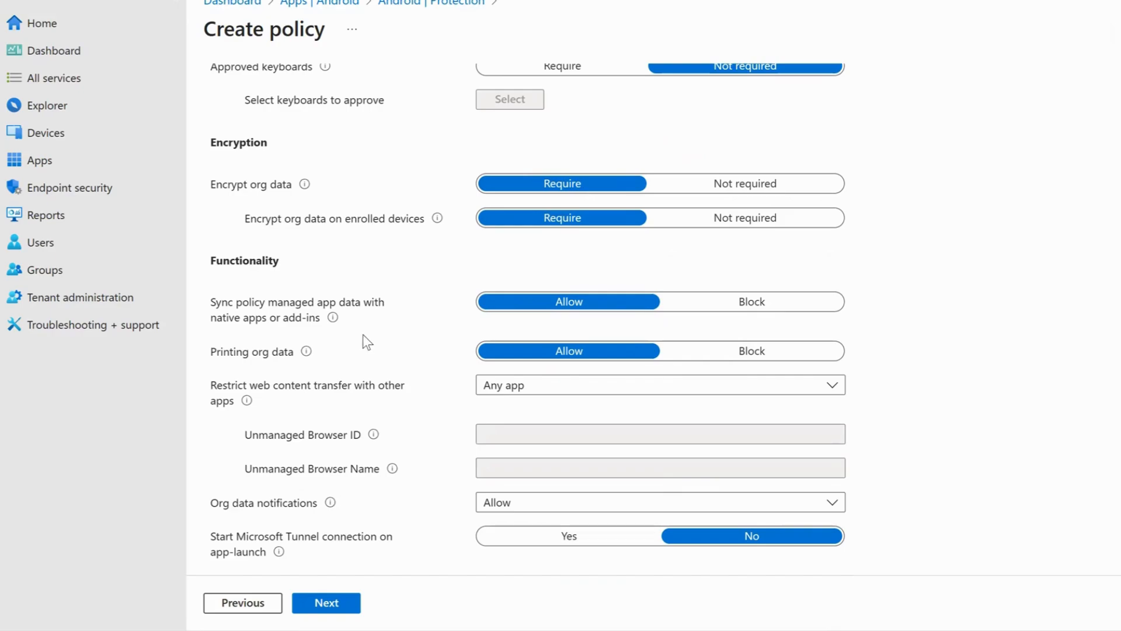
pyautogui.moveTo(335, 319)
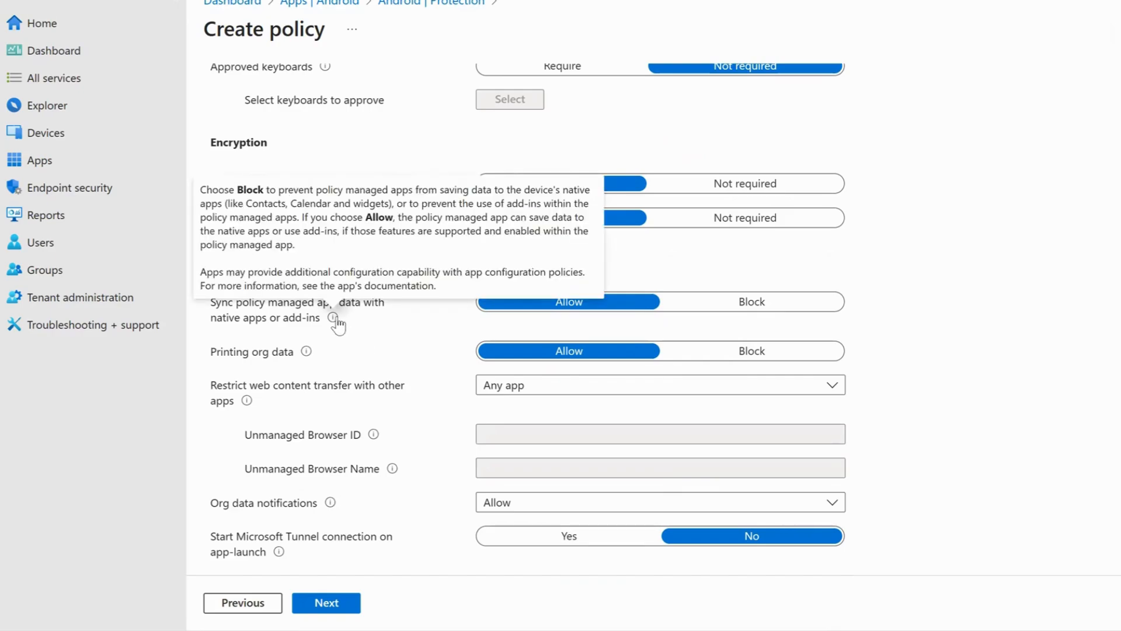
pyautogui.click(718, 301)
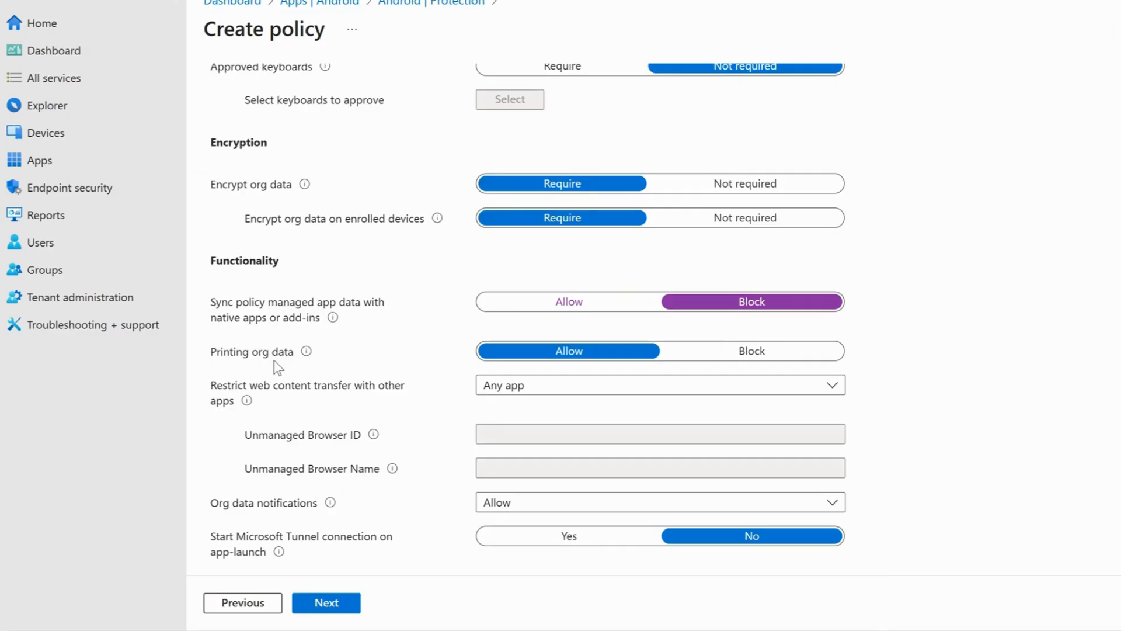
pyautogui.click(814, 355)
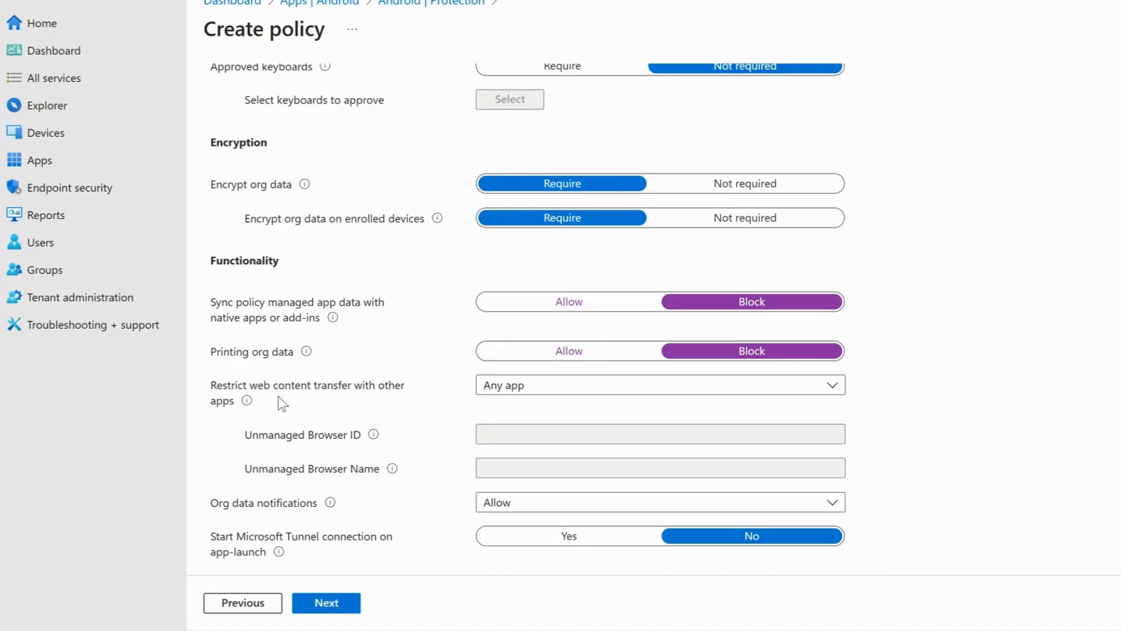
# - Restrict web content transfer with other apps to Microsoft Edge, and continue to the access requirements
pyautogui.click(621, 395)
pyautogui.click(585, 436)
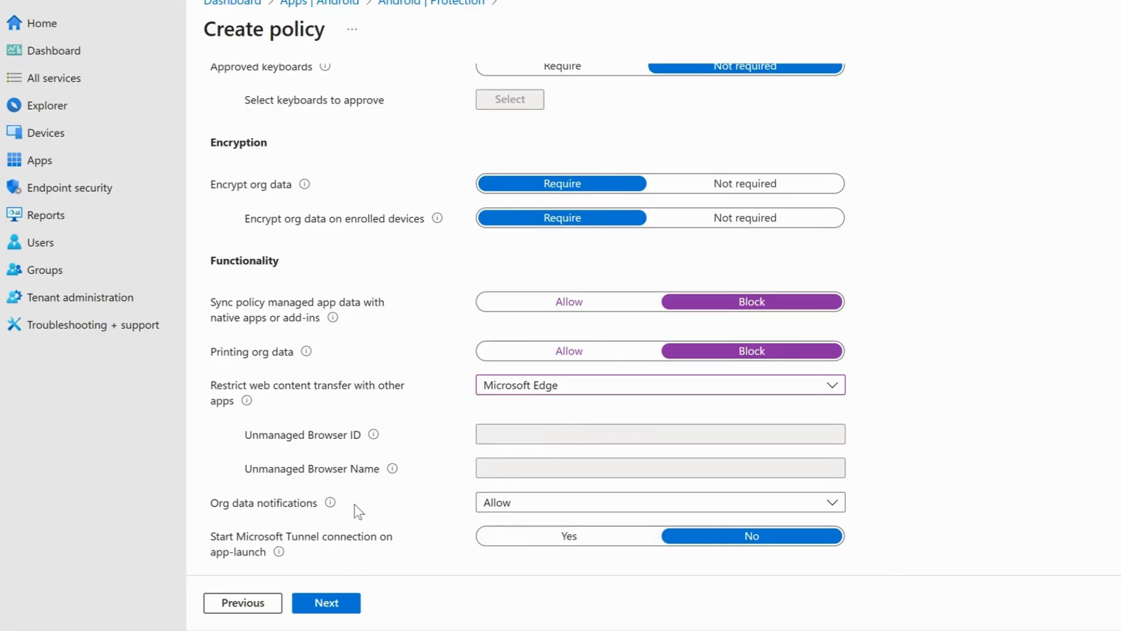
pyautogui.click(326, 602)
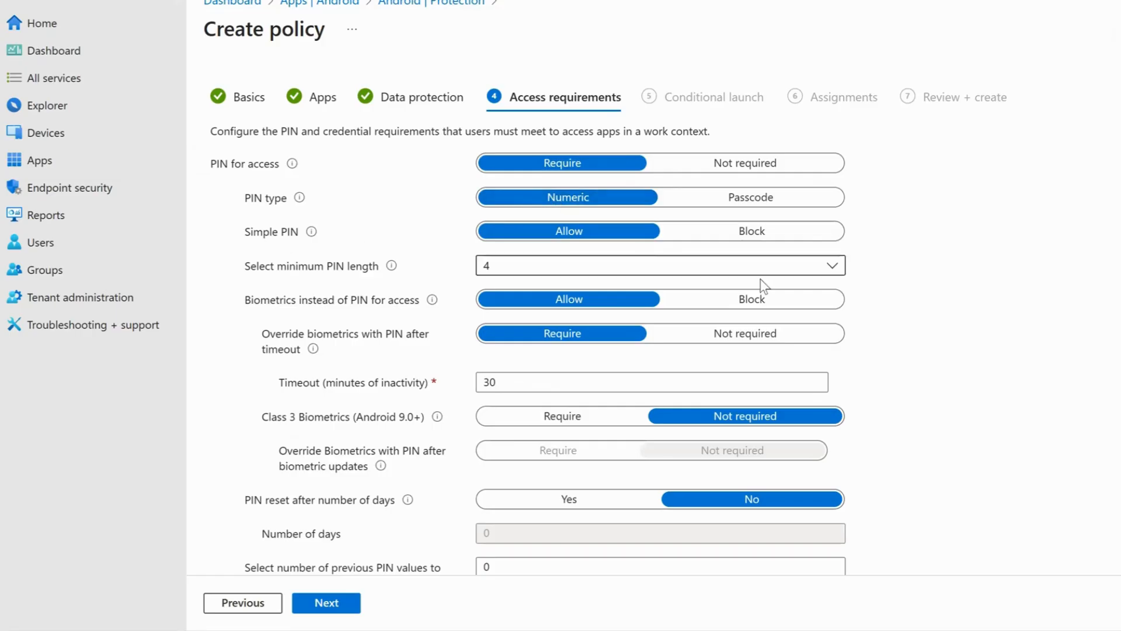
# - Block simple PINs for app access and set the minimum PIN length to 8
pyautogui.click(766, 236)
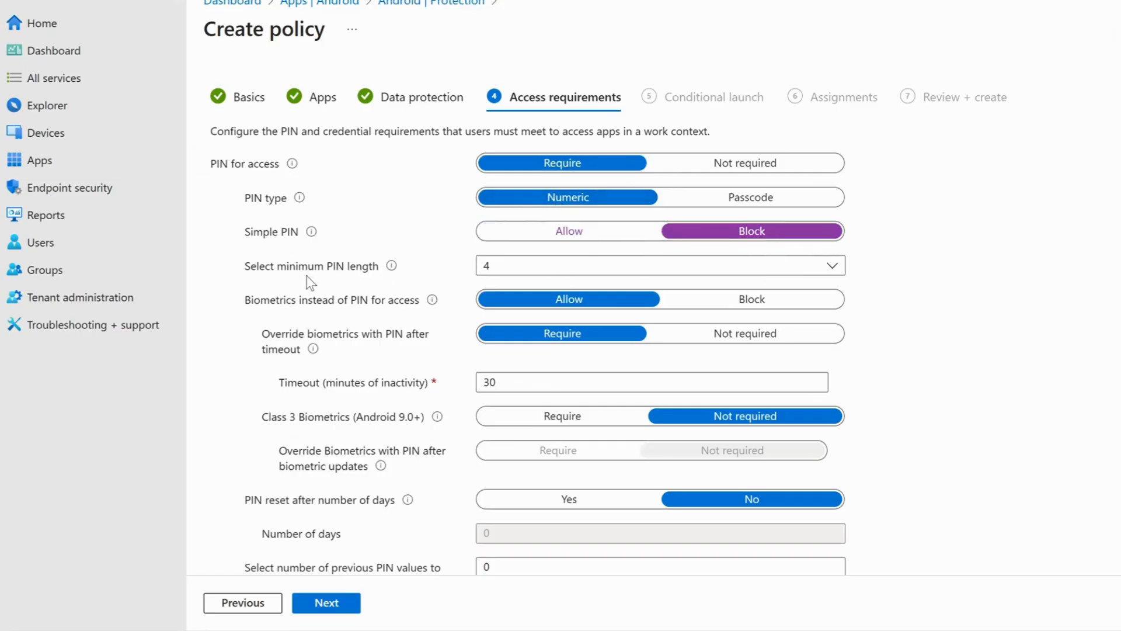
pyautogui.click(525, 272)
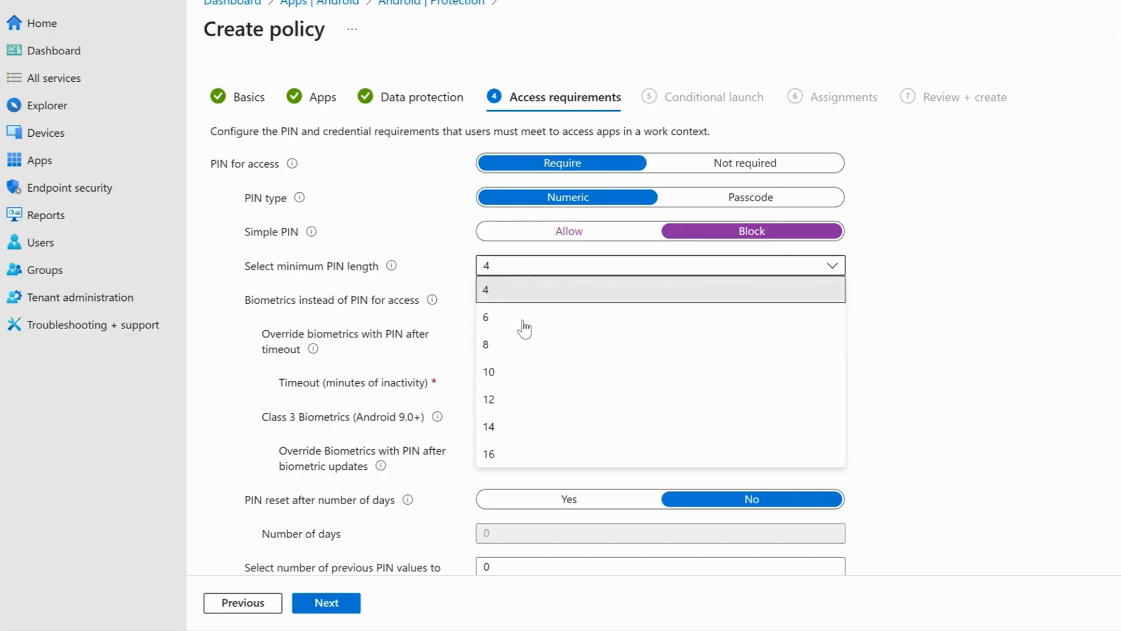
pyautogui.click(517, 344)
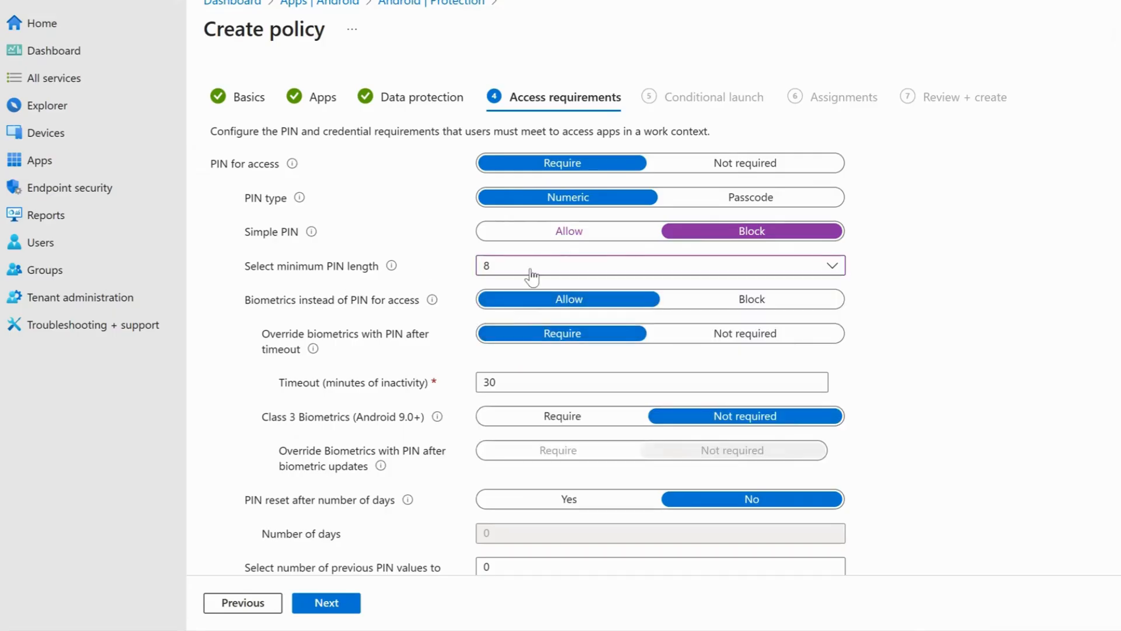
pyautogui.scroll(-1, 366, 318)
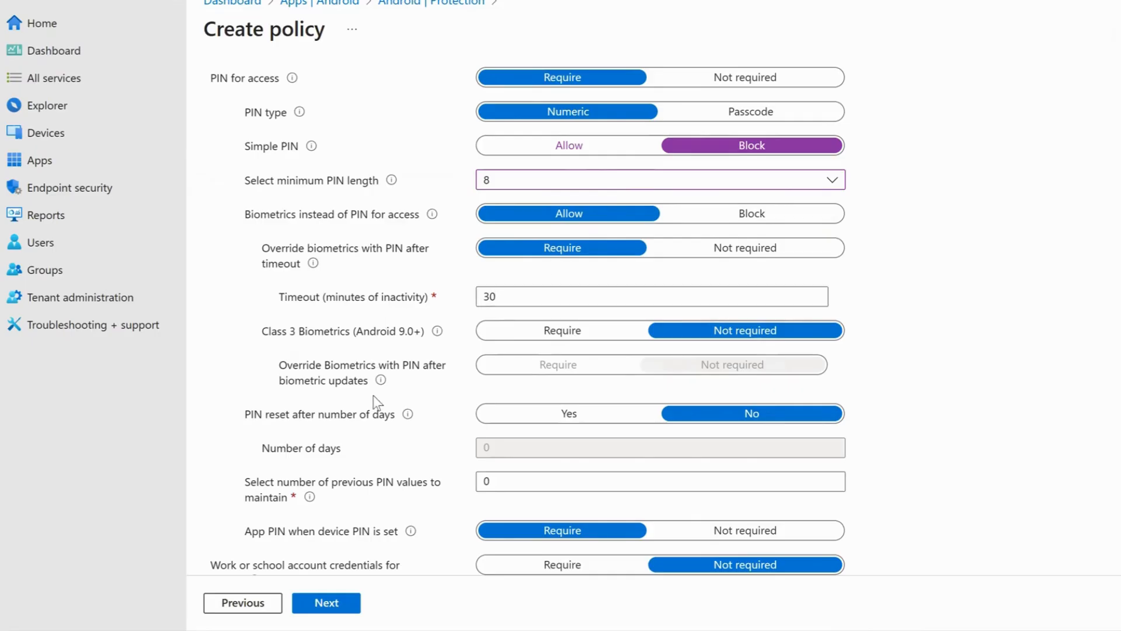
pyautogui.scroll(-2, 344, 374)
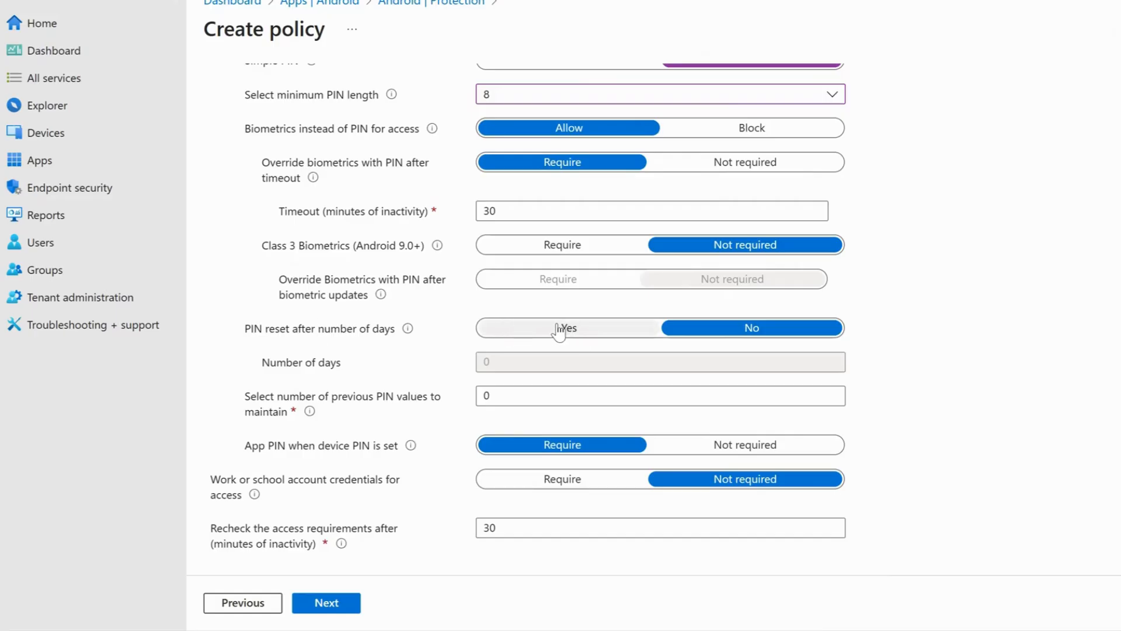
pyautogui.click(532, 329)
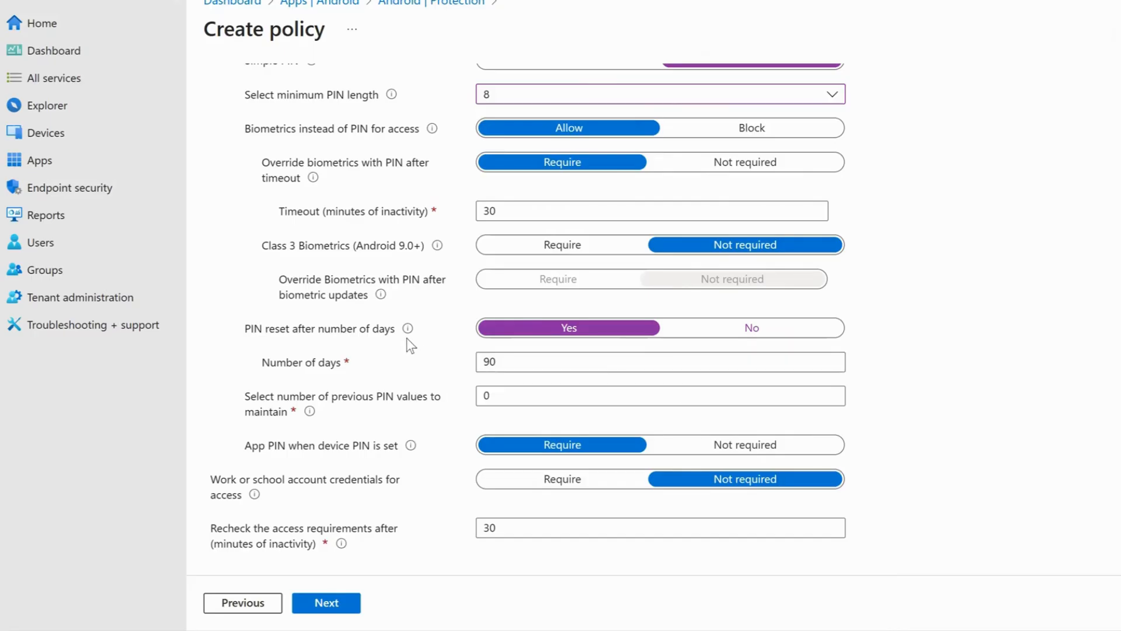
pyautogui.click(731, 337)
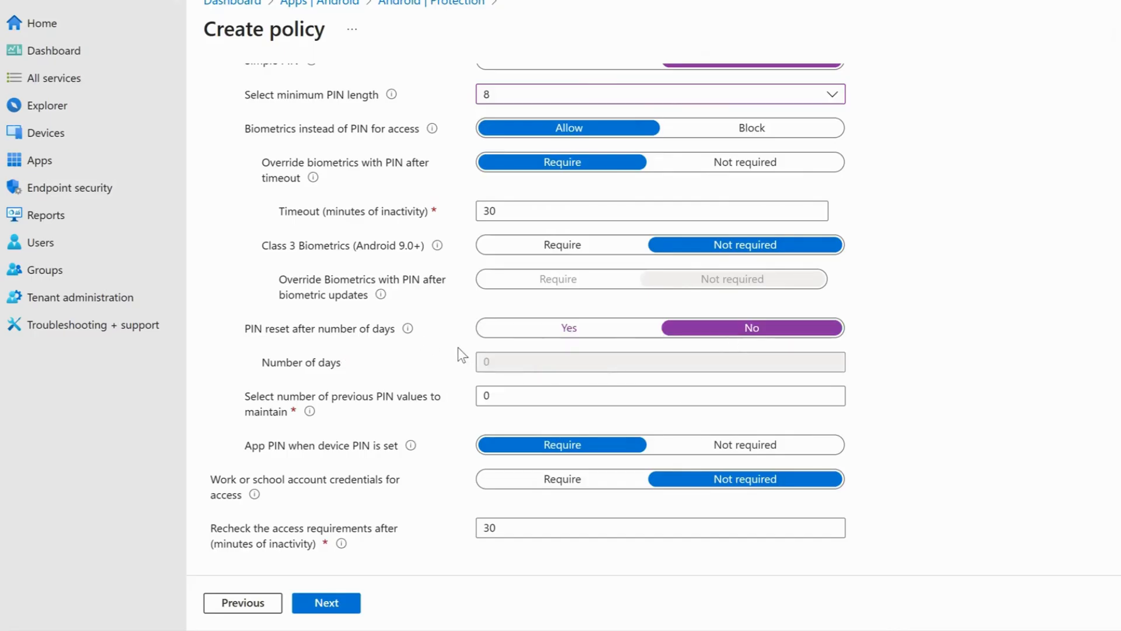
# - Require work or school account credentials for access, and continue to the conditional launch settings
pyautogui.scroll(-1, 457, 347)
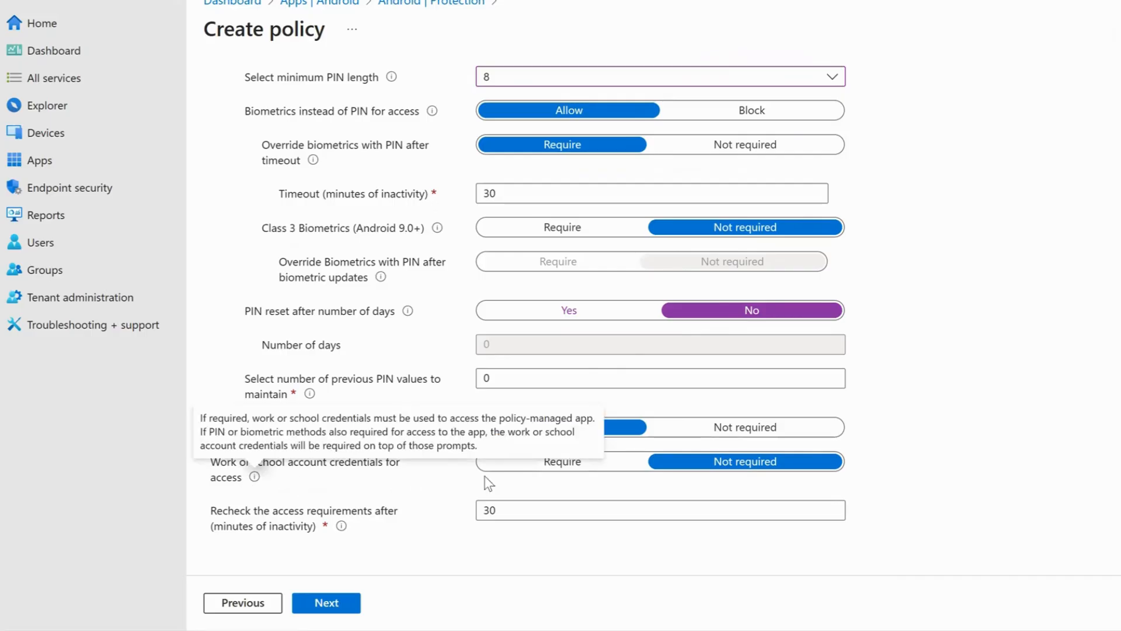
pyautogui.click(536, 462)
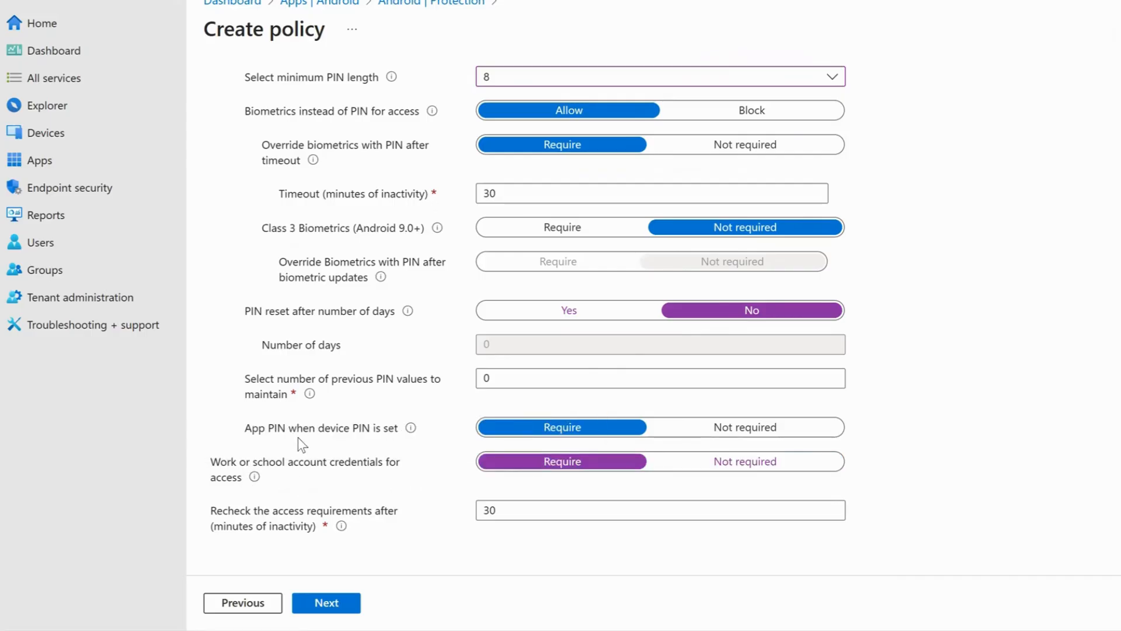
pyautogui.click(315, 602)
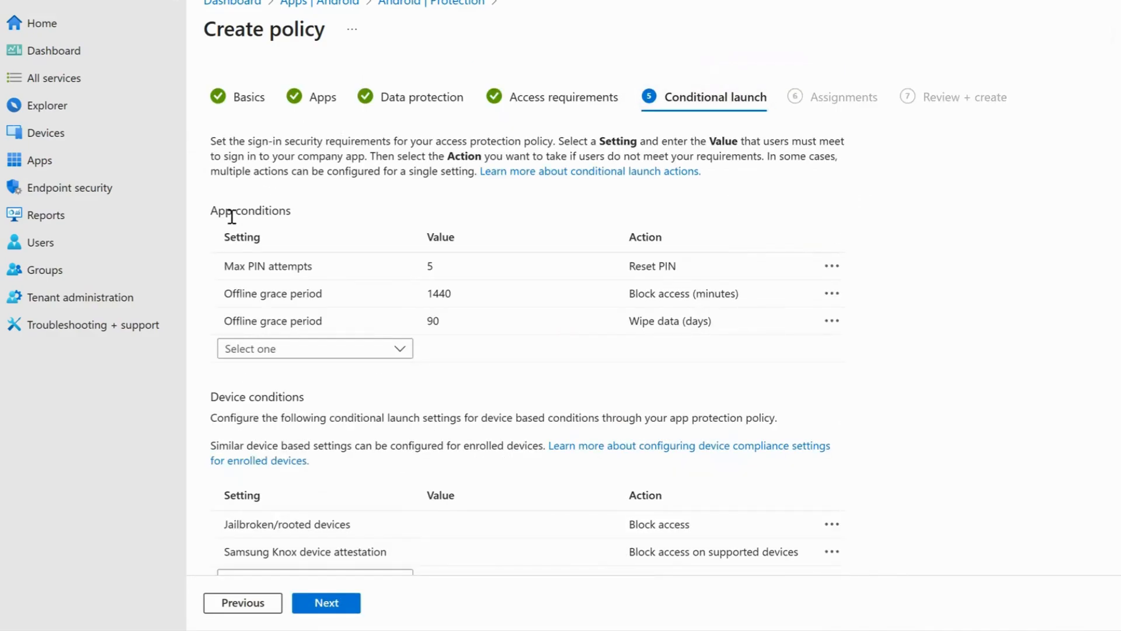
# - Examine the values and actions of the max PIN attempts and offline grace period conditions, plus the device conditions
pyautogui.click(284, 271)
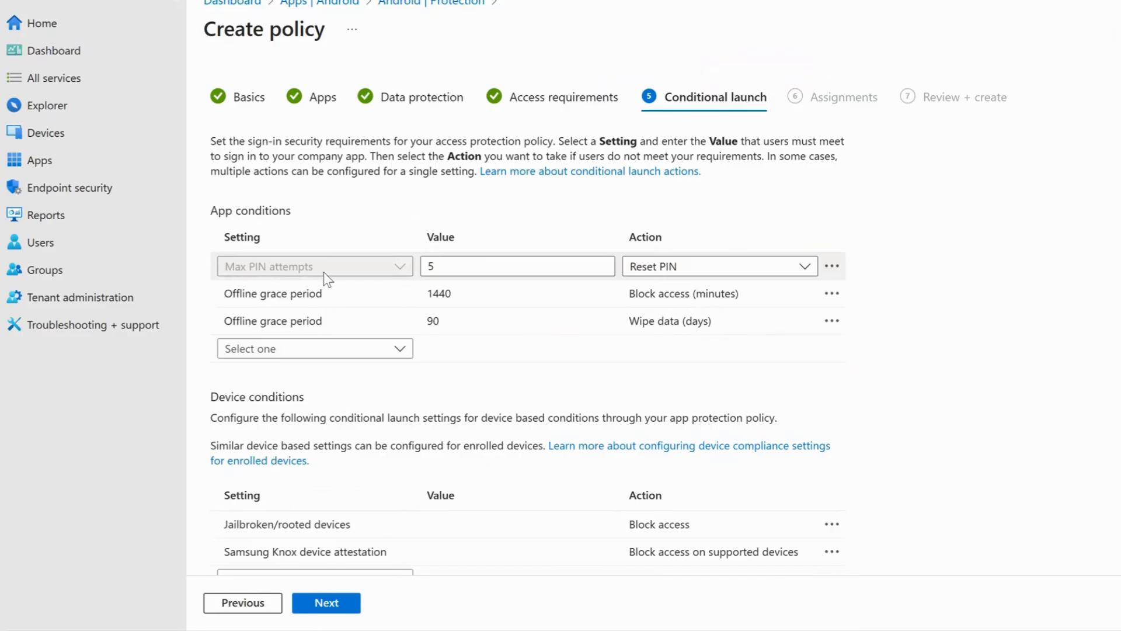
pyautogui.click(445, 267)
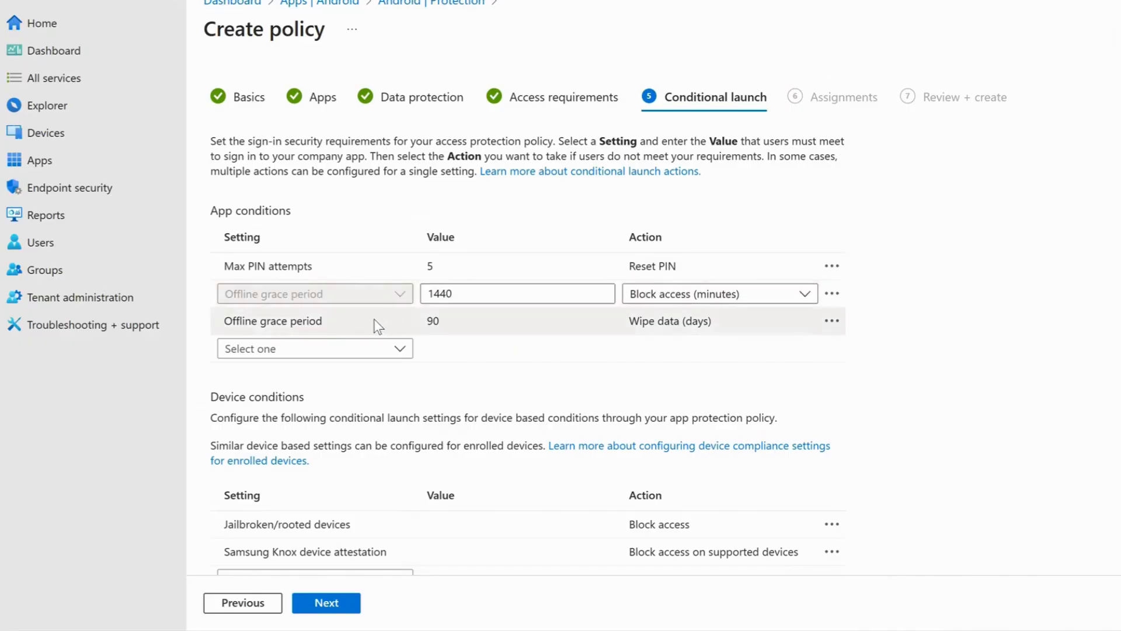
pyautogui.click(456, 321)
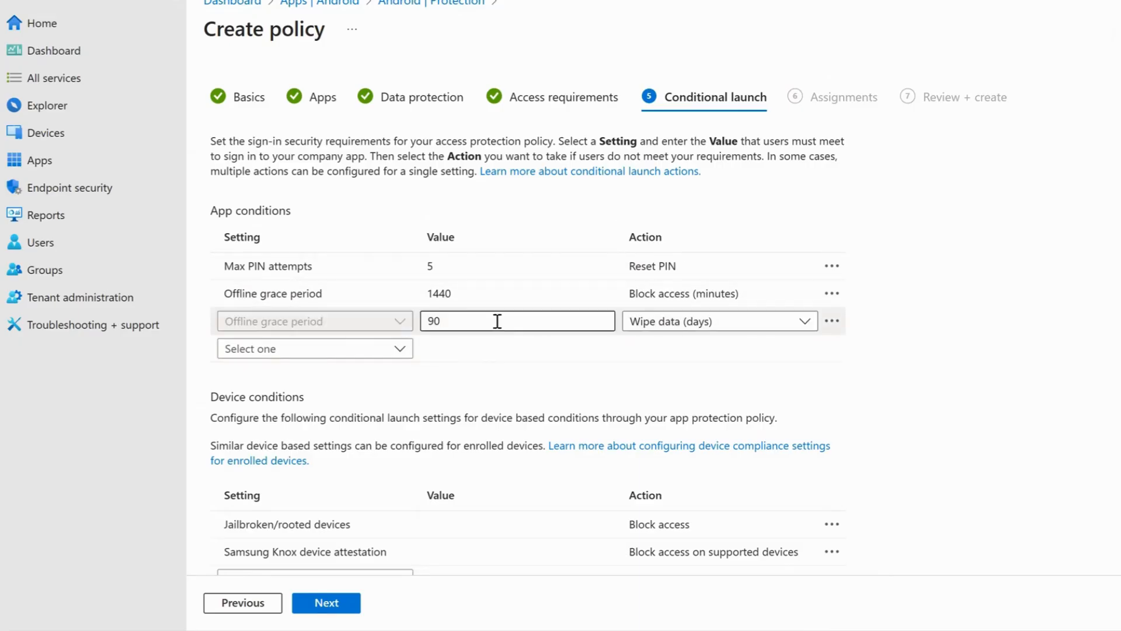
pyautogui.scroll(-1, 375, 413)
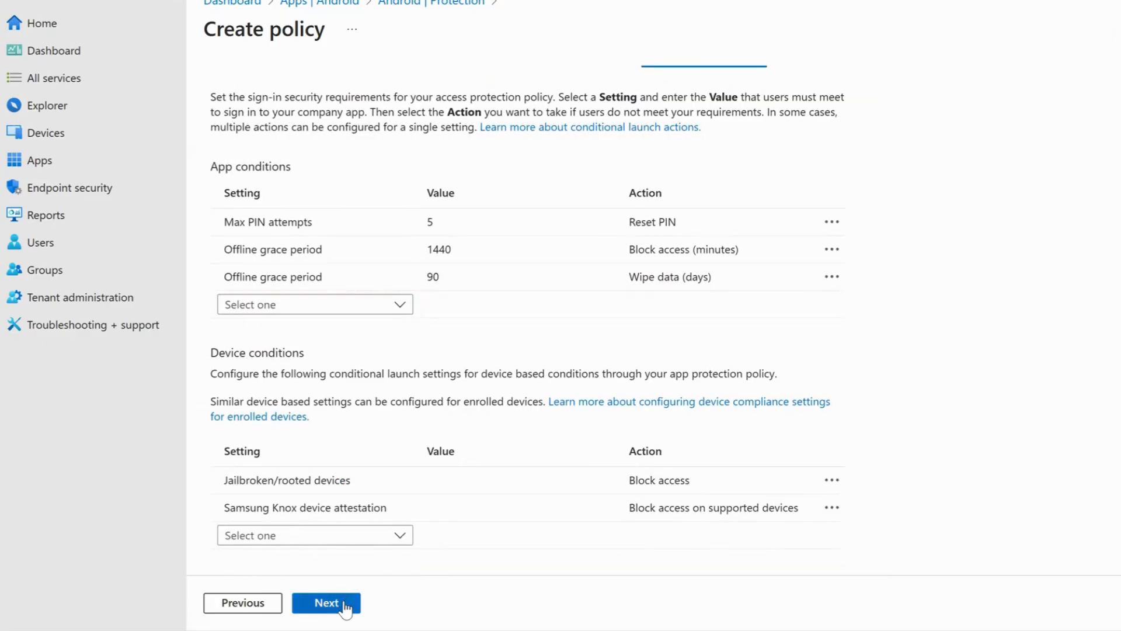
# - Include the group SEC_TWN_INTUN-Users in the policy's assignments and create the policy
pyautogui.click(346, 607)
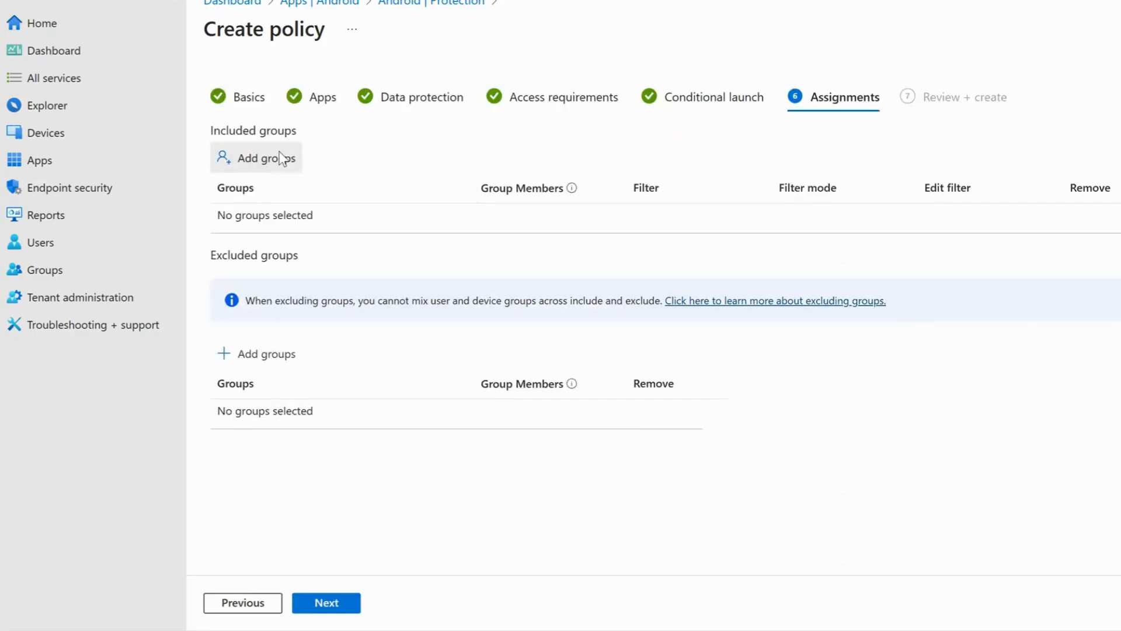
pyautogui.click(281, 158)
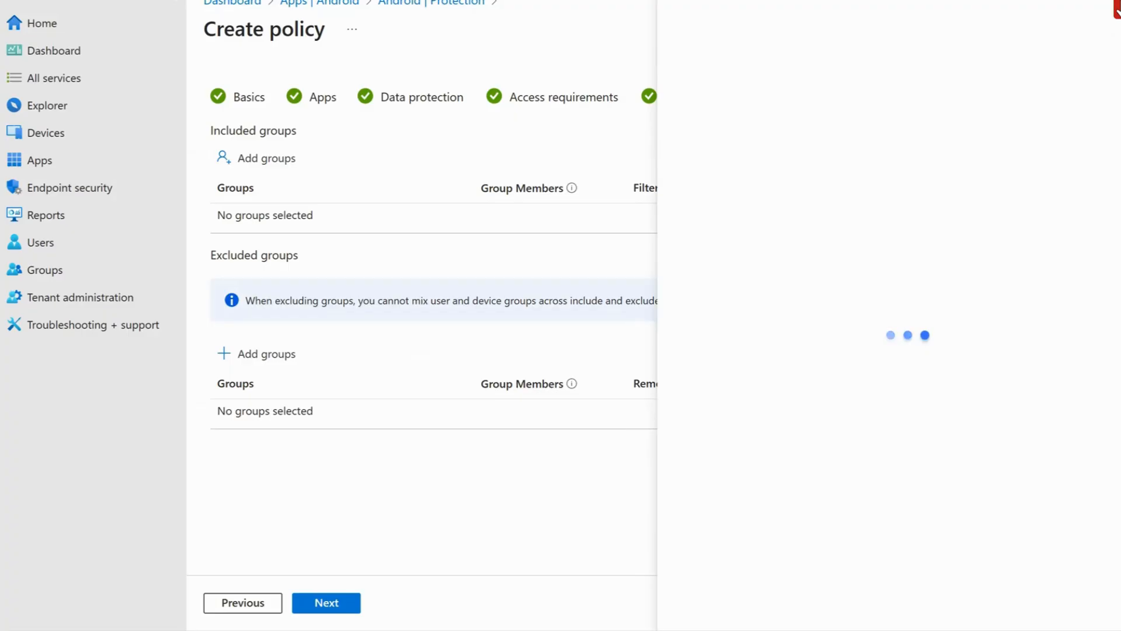
pyautogui.click(250, 166)
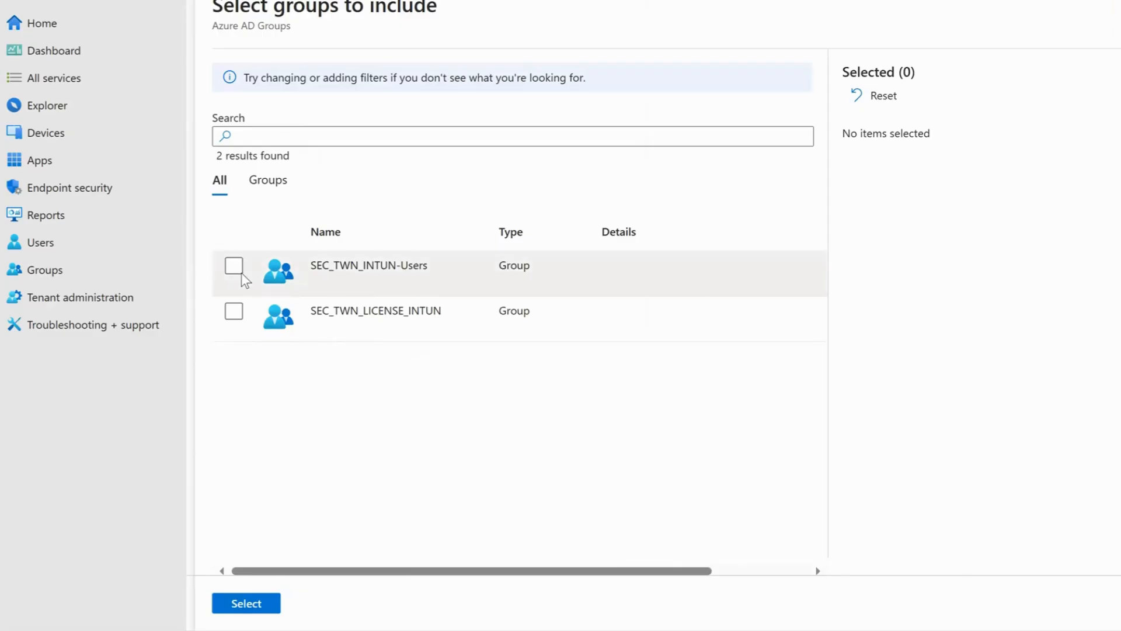
pyautogui.click(234, 268)
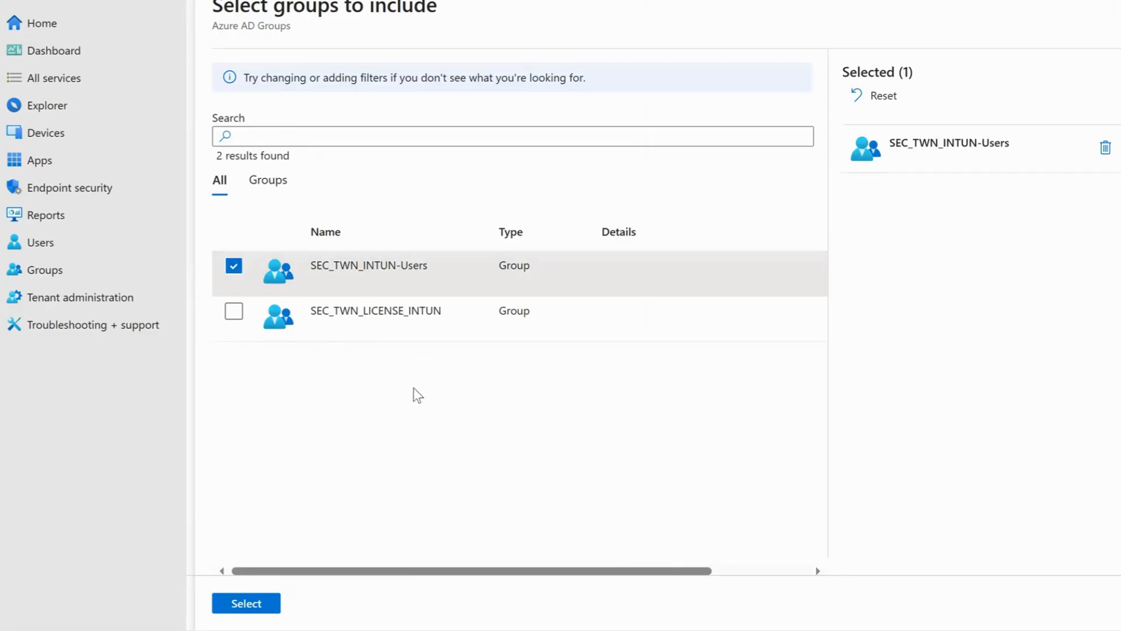
pyautogui.click(266, 603)
pyautogui.click(327, 604)
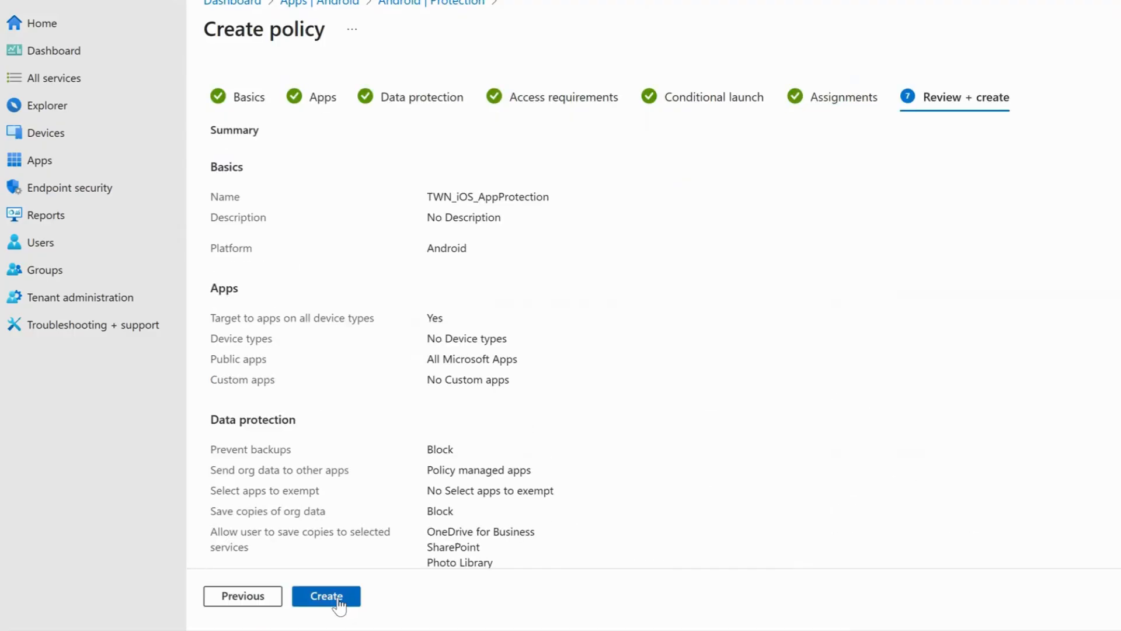
pyautogui.click(350, 593)
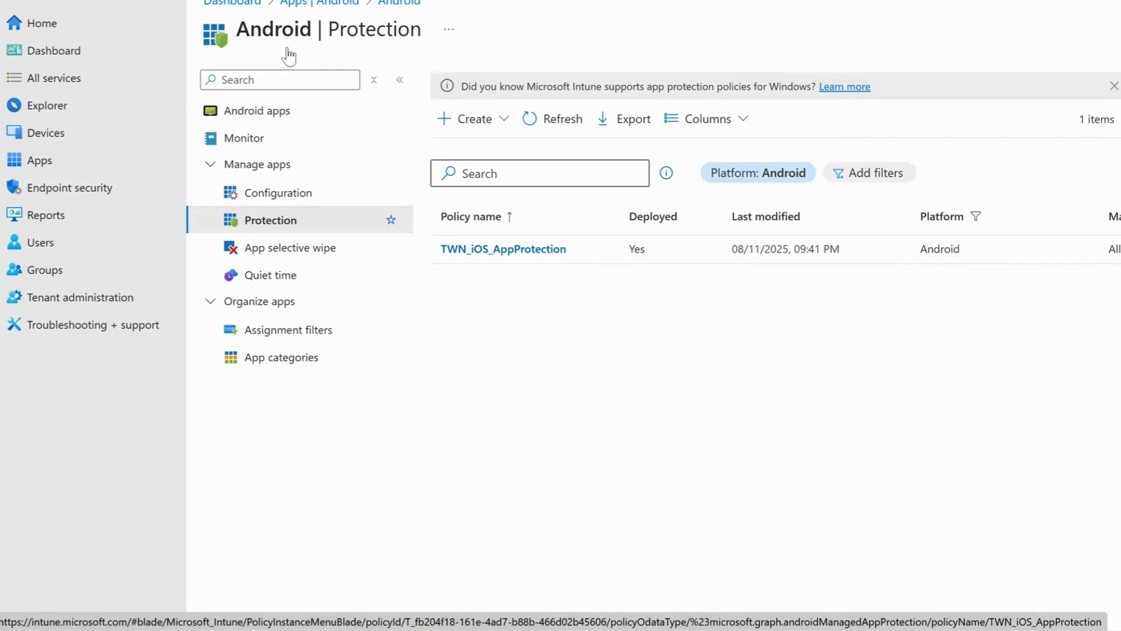
# - Rename the newly created policy as TWN_Android_AppProtection in its basic properties and save the change
pyautogui.click(527, 252)
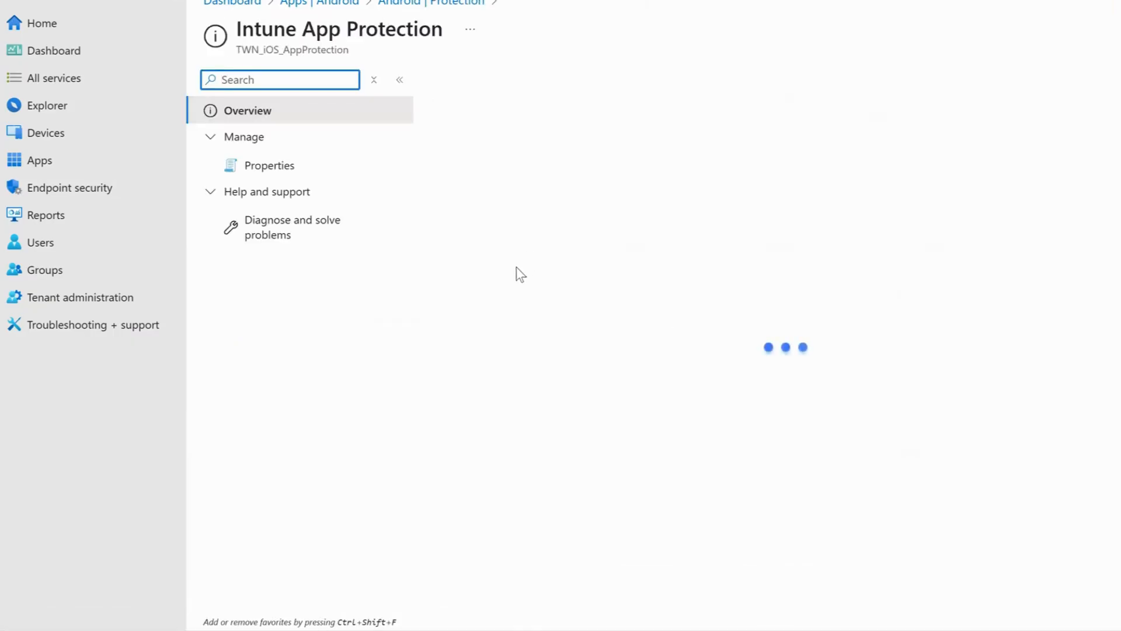
pyautogui.click(268, 165)
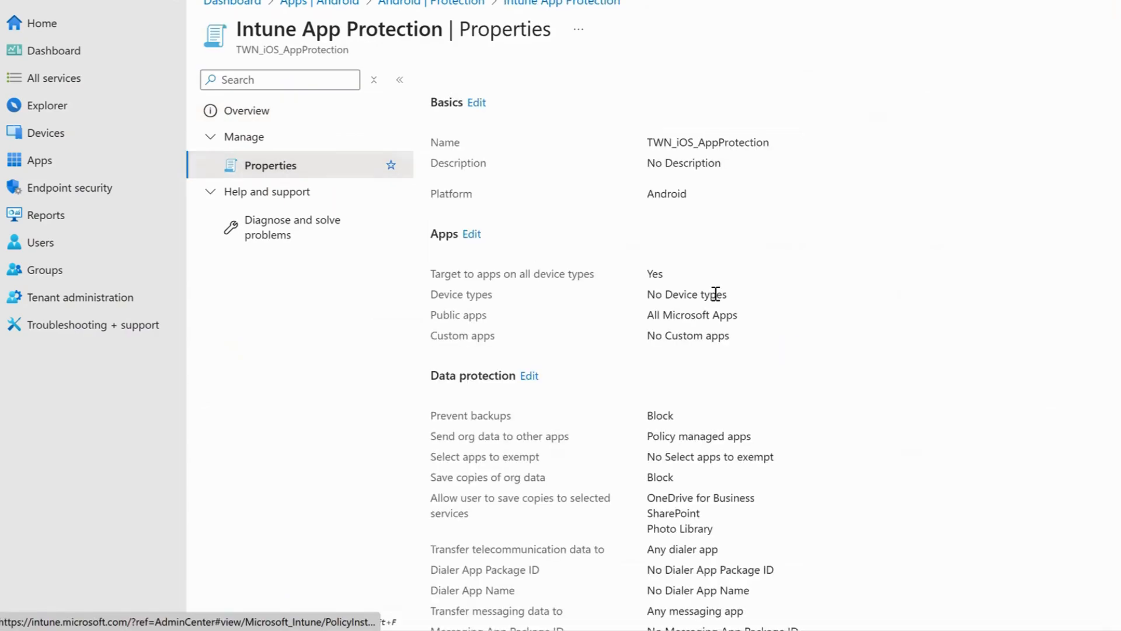
pyautogui.click(476, 103)
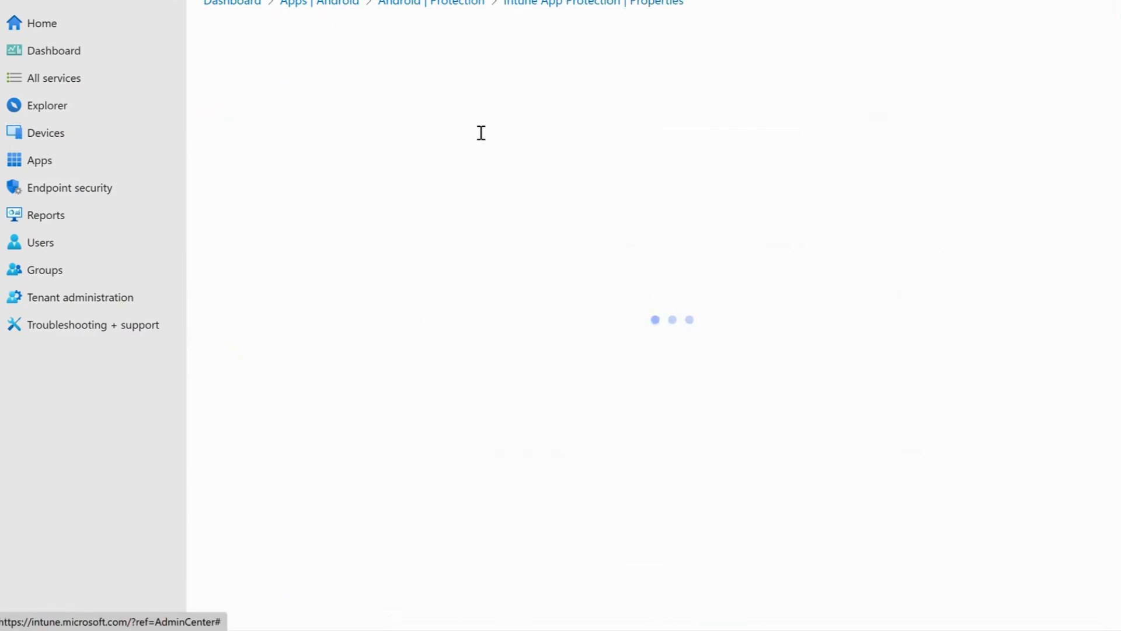
pyautogui.click(481, 131)
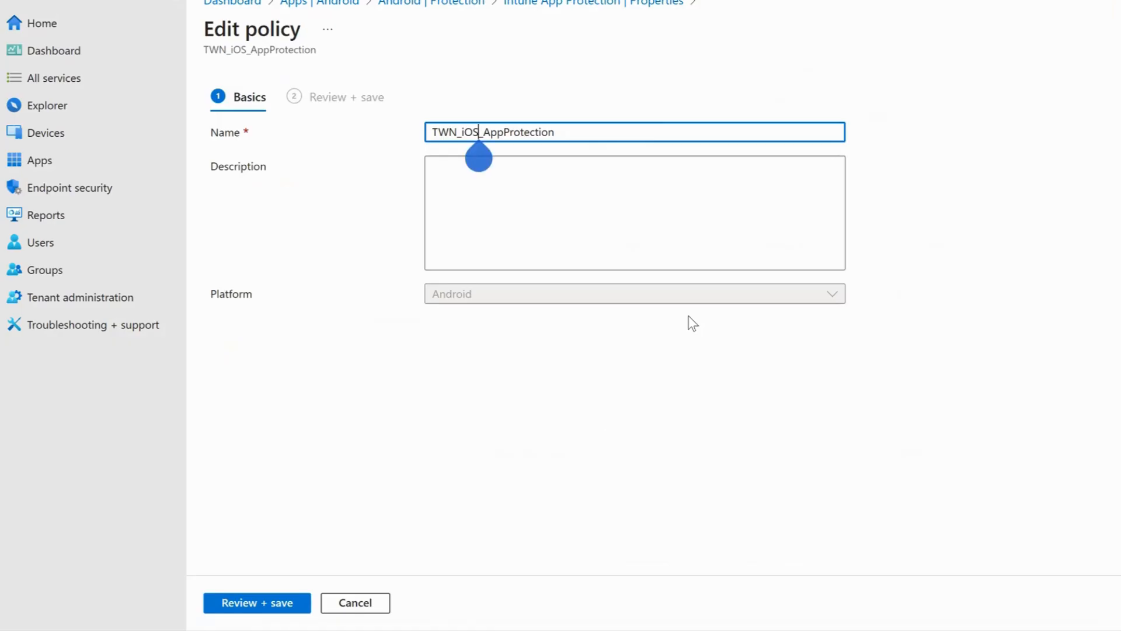
pyautogui.press('BackSpace')
pyautogui.press('BackSpace')
pyautogui.press('BackSpace')
pyautogui.write('Andro')
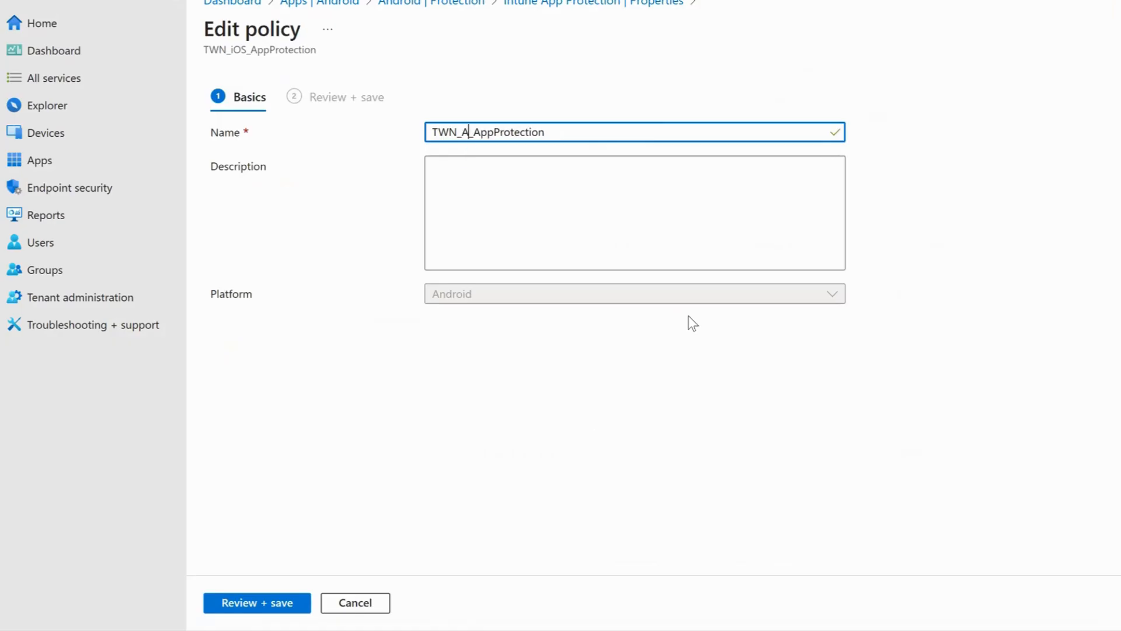
pyautogui.write('id')
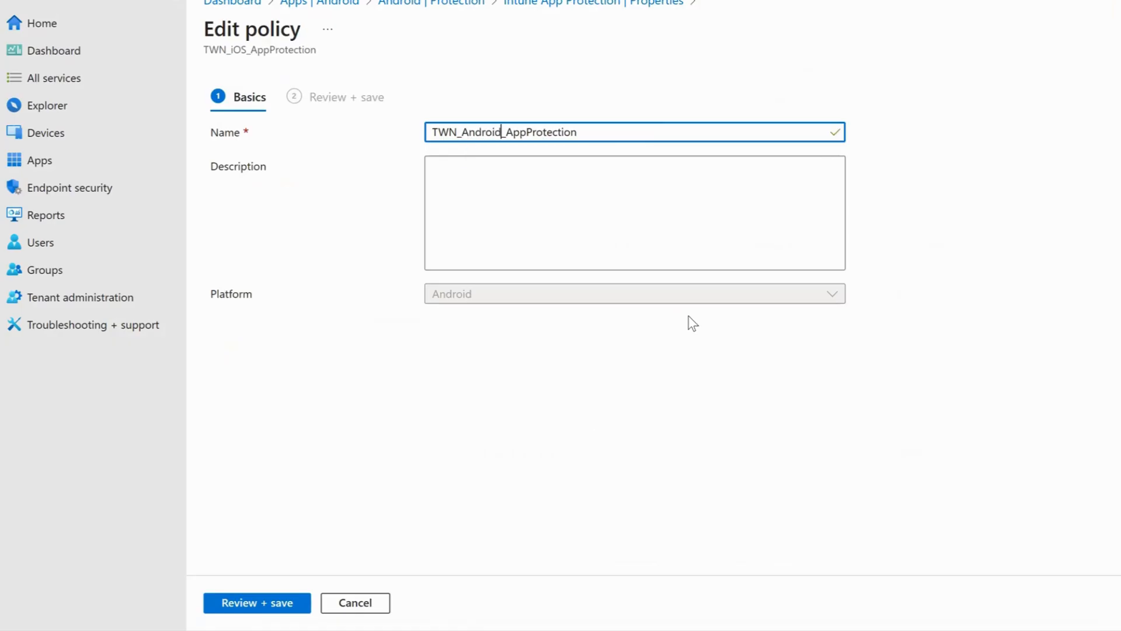
pyautogui.click(944, 197)
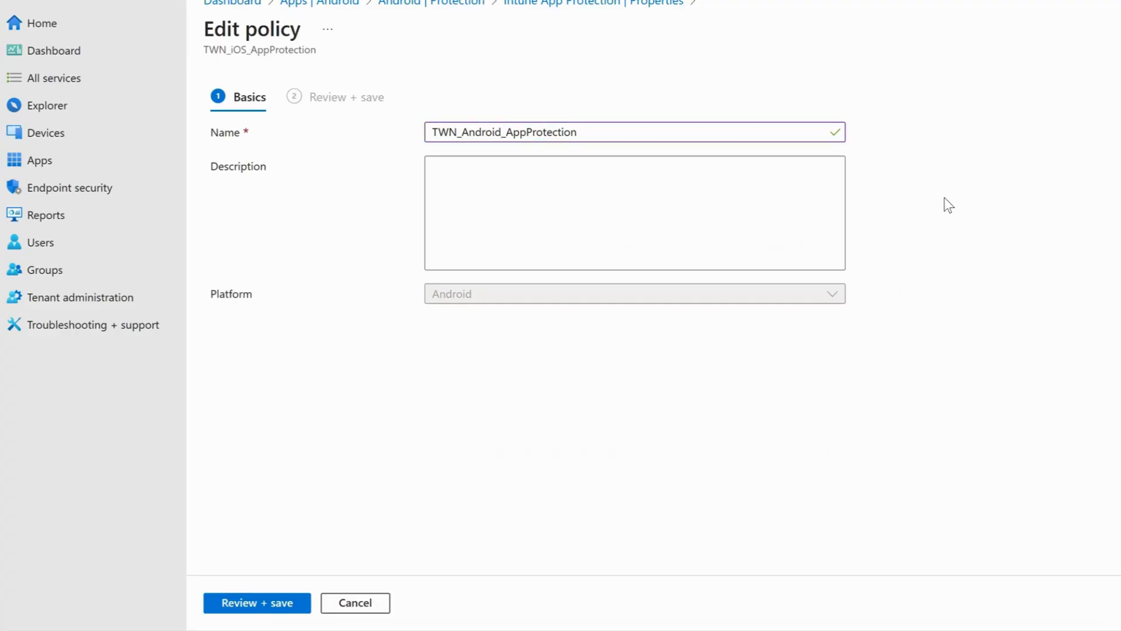
pyautogui.click(262, 601)
pyautogui.click(258, 599)
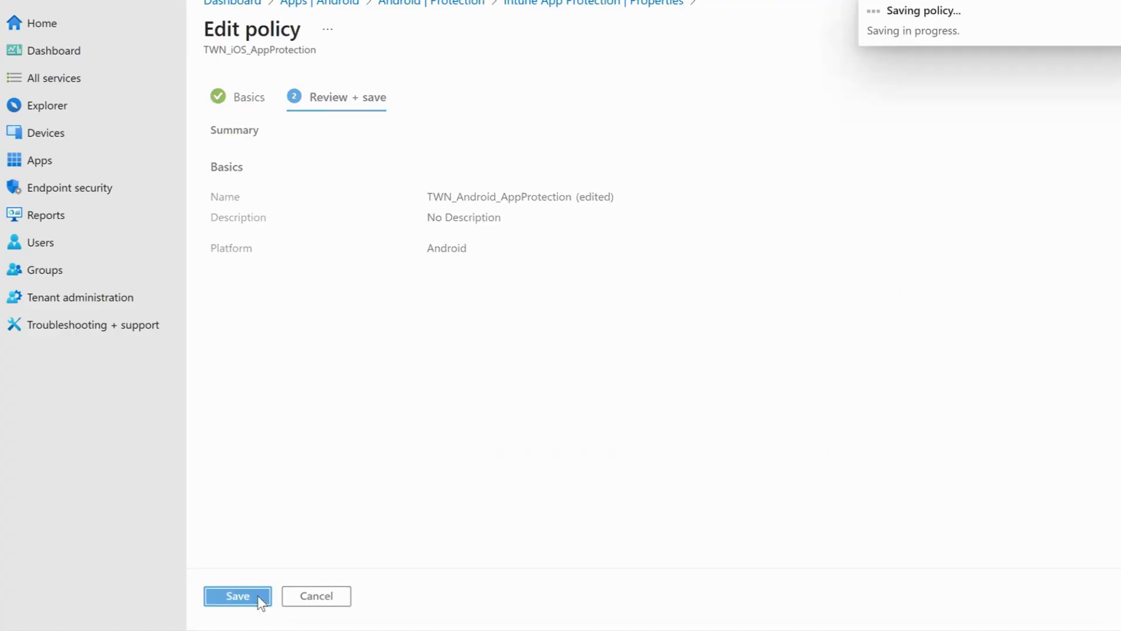